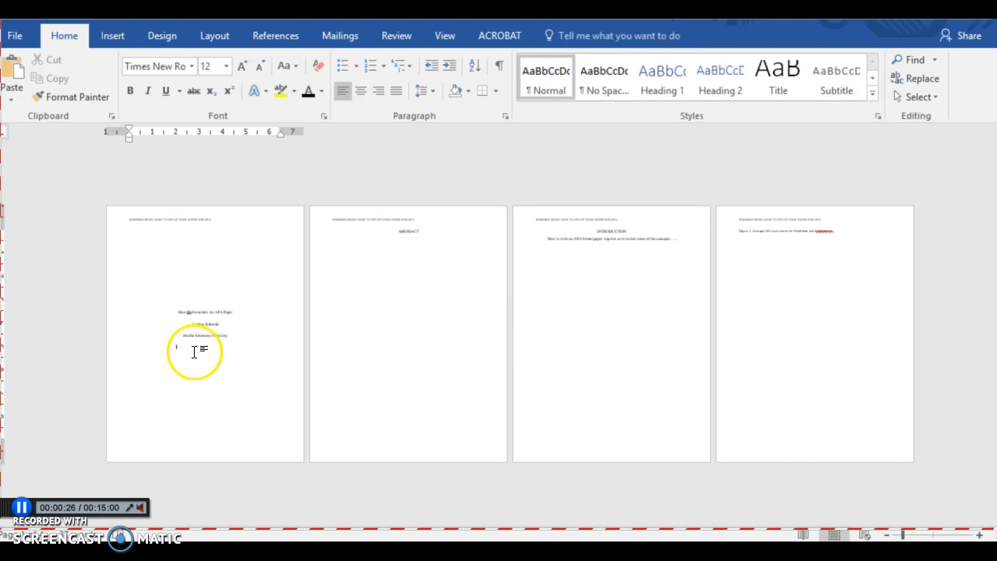
# - Insert two page breaks after the title page text, ahead of the ABSTRACT page
pyautogui.click(116, 35)
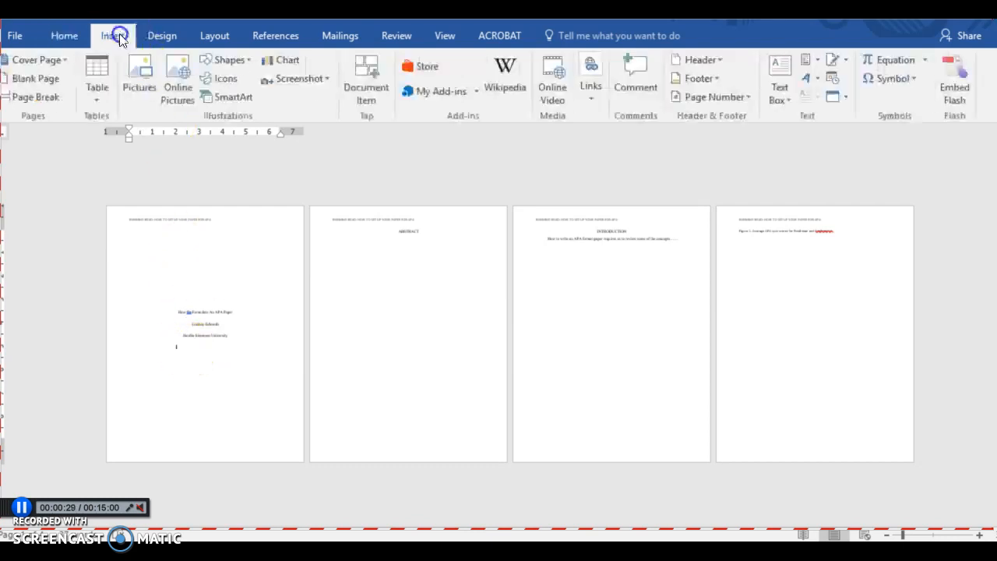
pyautogui.click(51, 105)
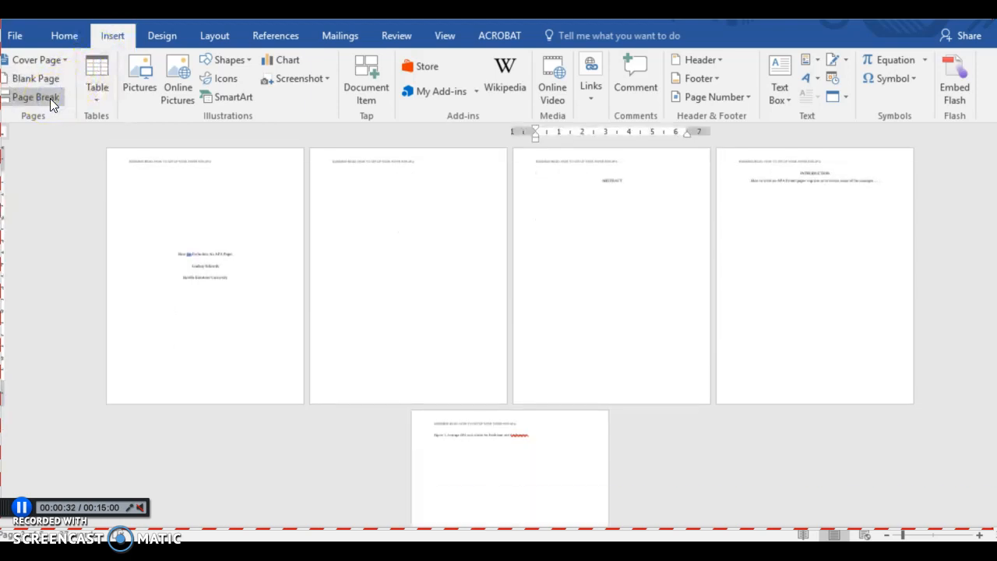
pyautogui.click(50, 98)
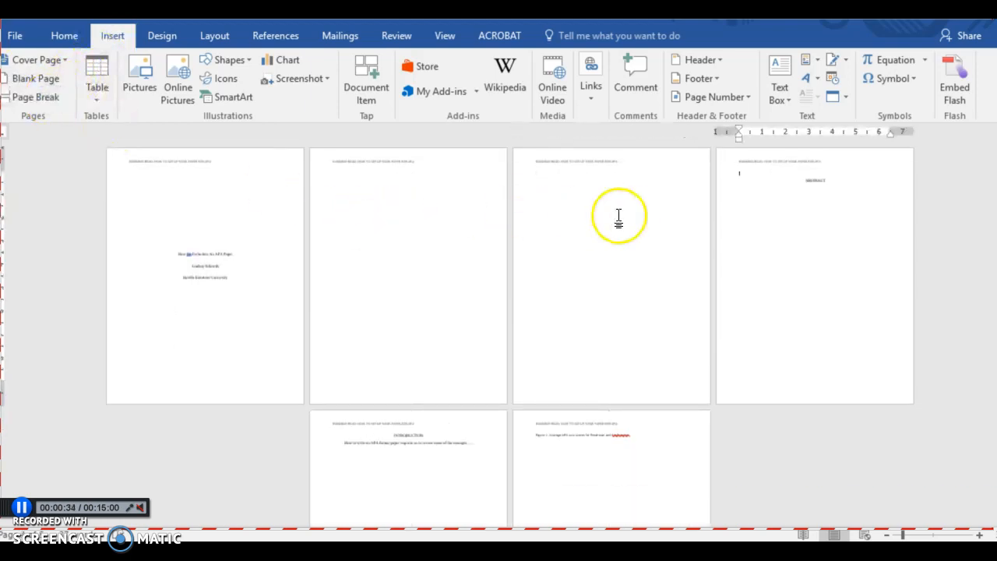
# - Insert an Automatic Table 1 table of contents on the blank second page
pyautogui.click(342, 181)
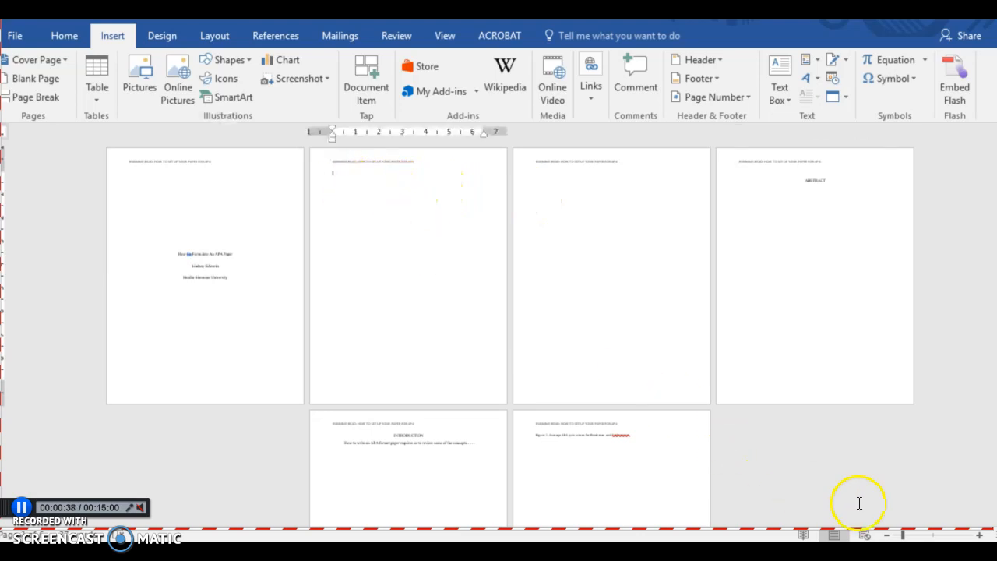
pyautogui.click(980, 536)
pyautogui.click(979, 536)
pyautogui.click(980, 536)
pyautogui.click(979, 536)
pyautogui.click(979, 536)
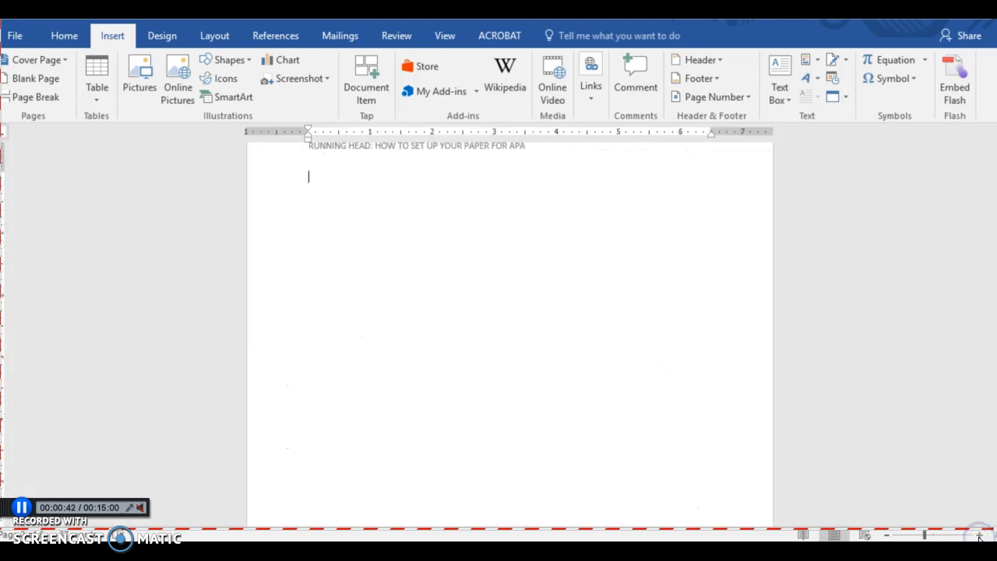
pyautogui.click(592, 332)
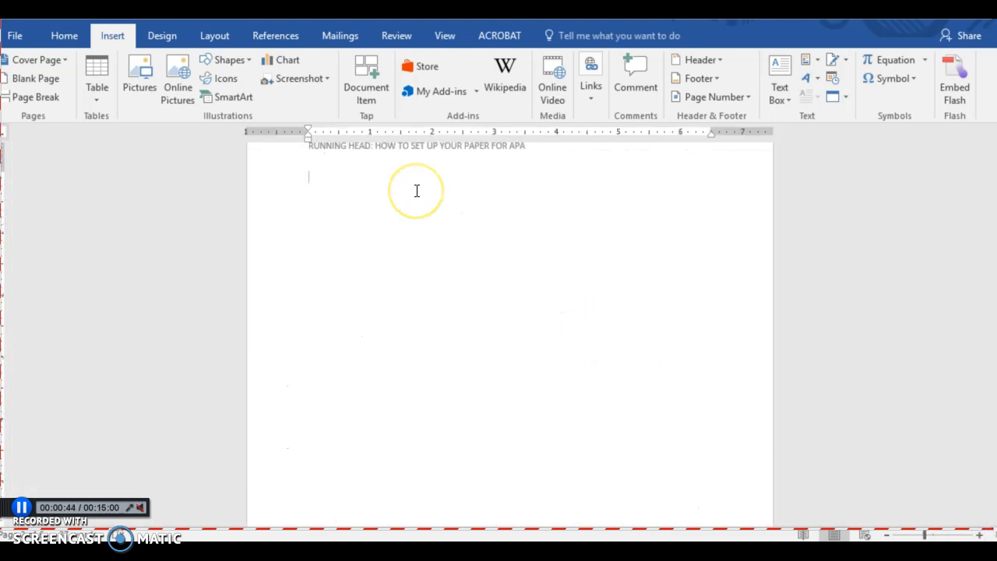
pyautogui.click(280, 38)
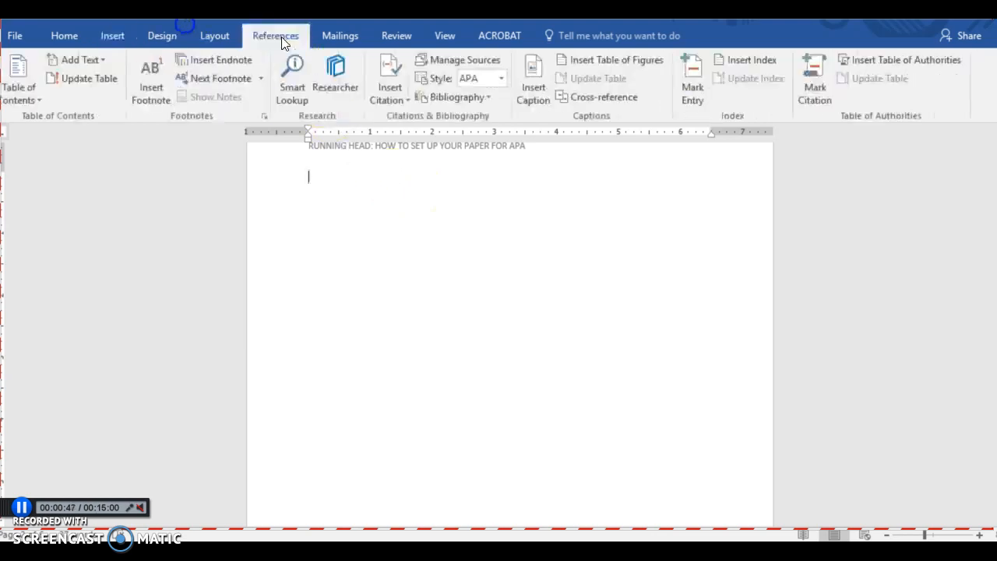
pyautogui.click(25, 91)
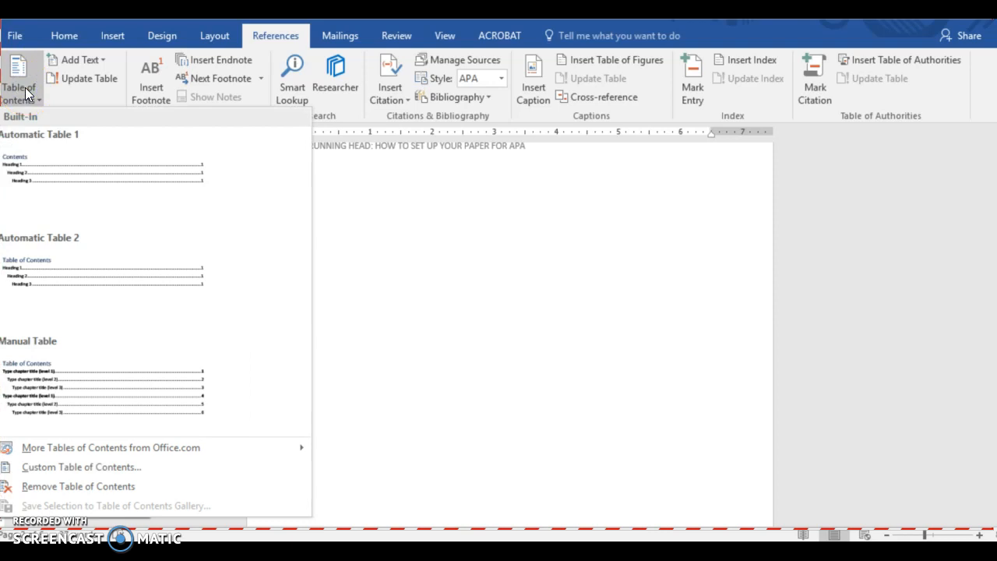
pyautogui.click(47, 161)
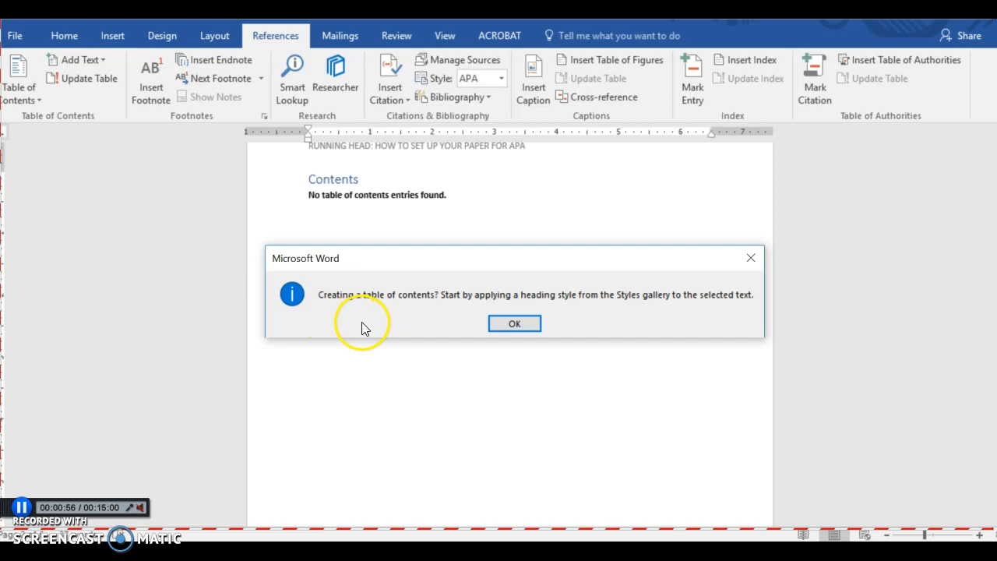
pyautogui.click(514, 324)
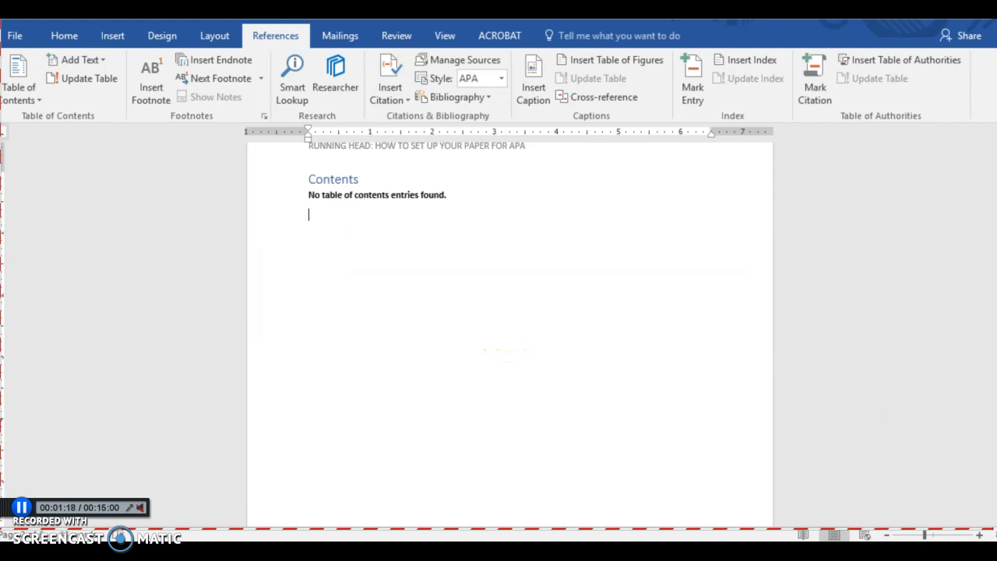
# - Apply the Heading 1 style to the ABSTRACT title and center it
pyautogui.scroll(-2, 508, 333)
pyautogui.scroll(-5, 509, 334)
pyautogui.scroll(-2, 509, 333)
pyautogui.scroll(-5, 598, 368)
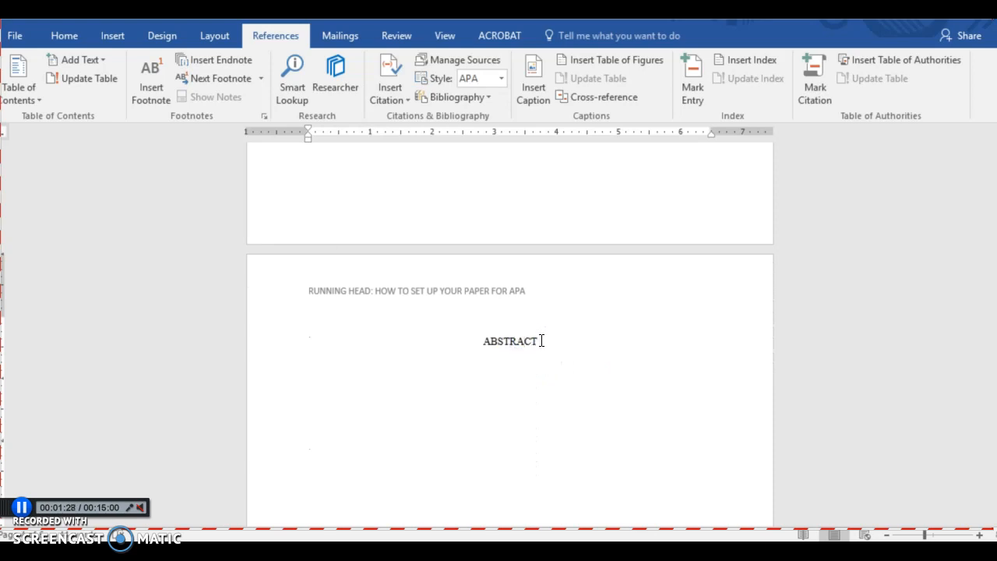
pyautogui.moveTo(541, 340); pyautogui.dragTo(486, 341)
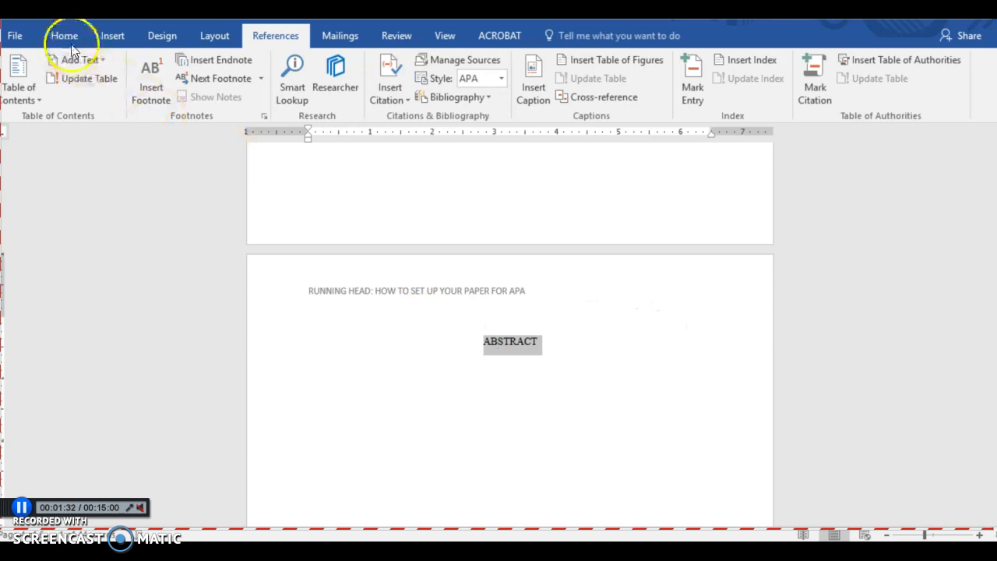
pyautogui.click(66, 36)
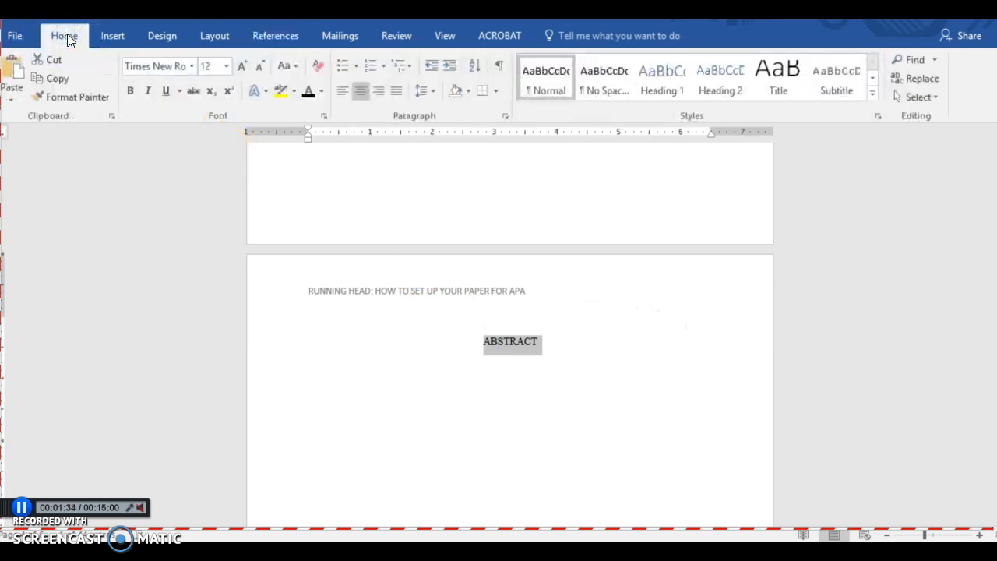
pyautogui.click(662, 84)
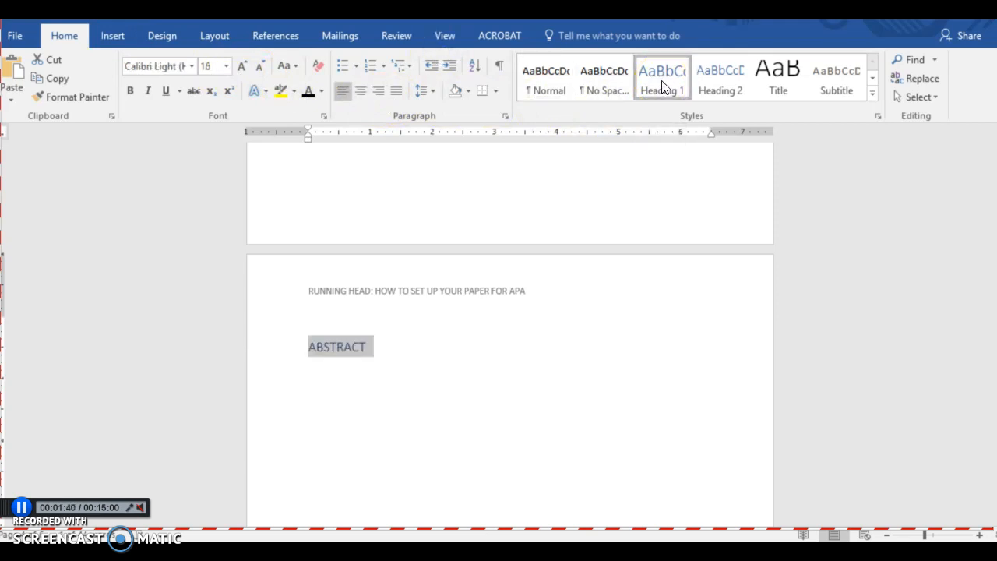
pyautogui.click(359, 92)
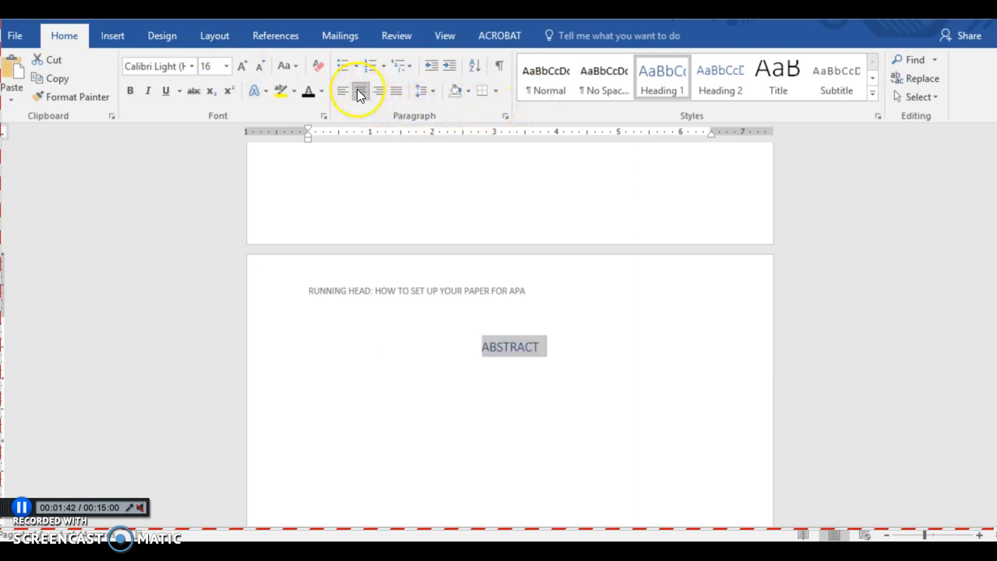
# - Format the ABSTRACT heading in black Times New Roman, size 12
pyautogui.click(309, 93)
pyautogui.click(204, 64)
pyautogui.click(191, 66)
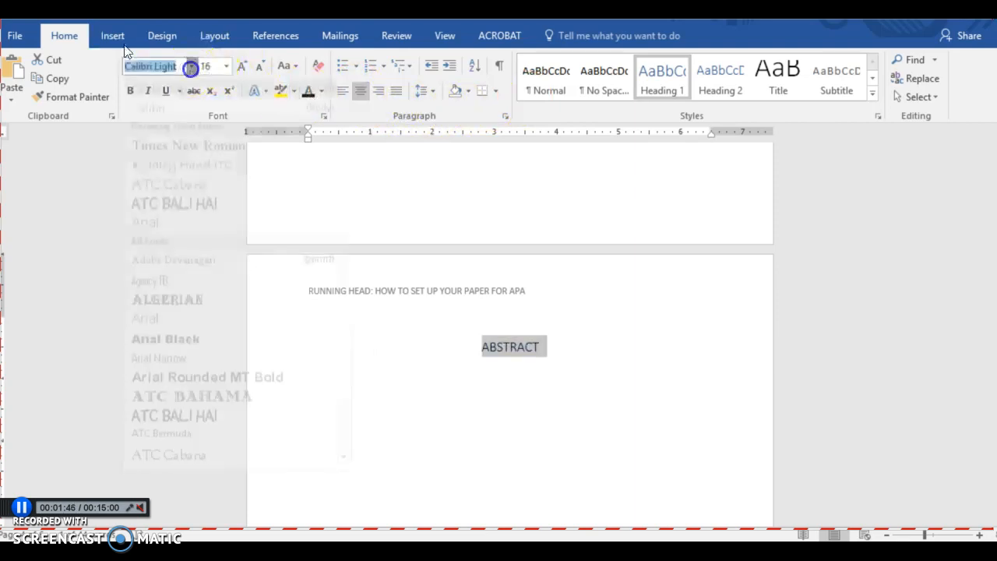
pyautogui.click(189, 162)
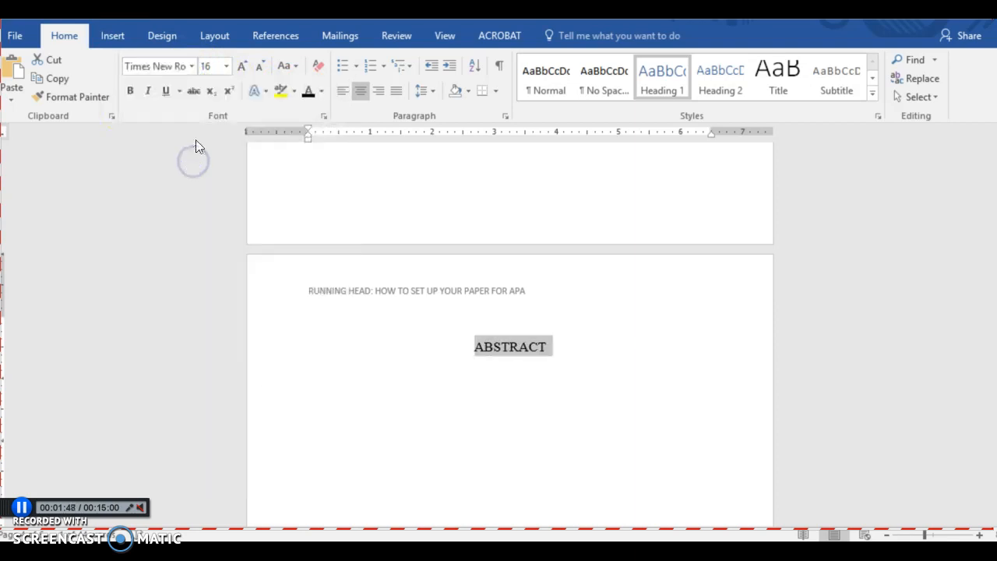
pyautogui.click(228, 73)
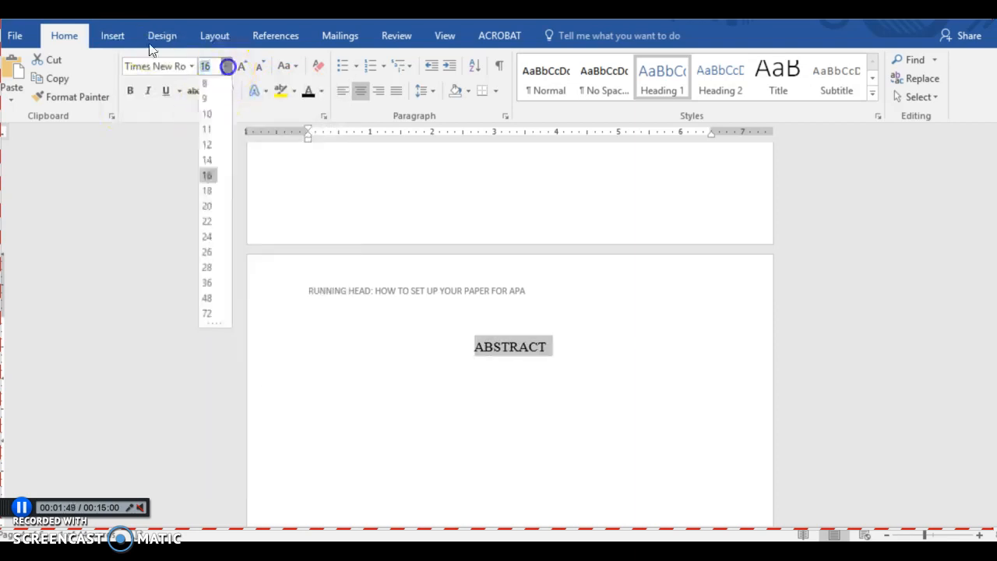
pyautogui.click(209, 141)
pyautogui.click(568, 371)
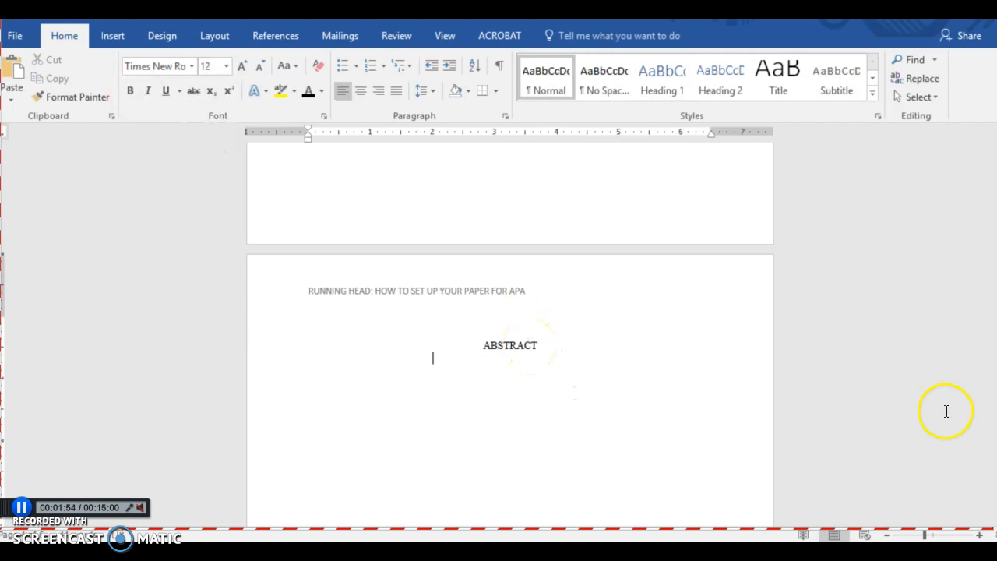
# - Apply the Heading 1 style to the INTRODUCTION title and center it
pyautogui.moveTo(995, 328); pyautogui.dragTo(995, 379)
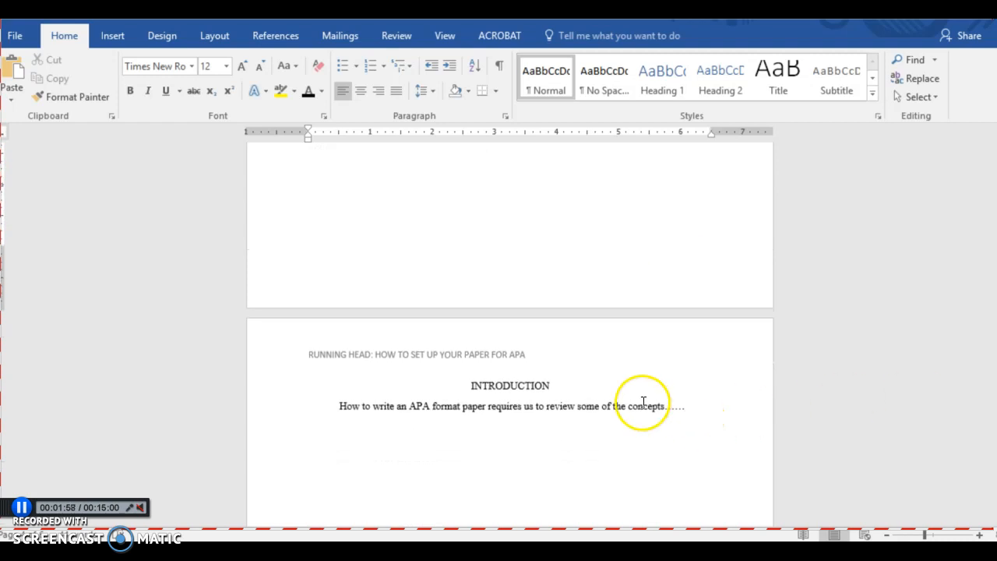
pyautogui.moveTo(553, 385); pyautogui.dragTo(470, 389)
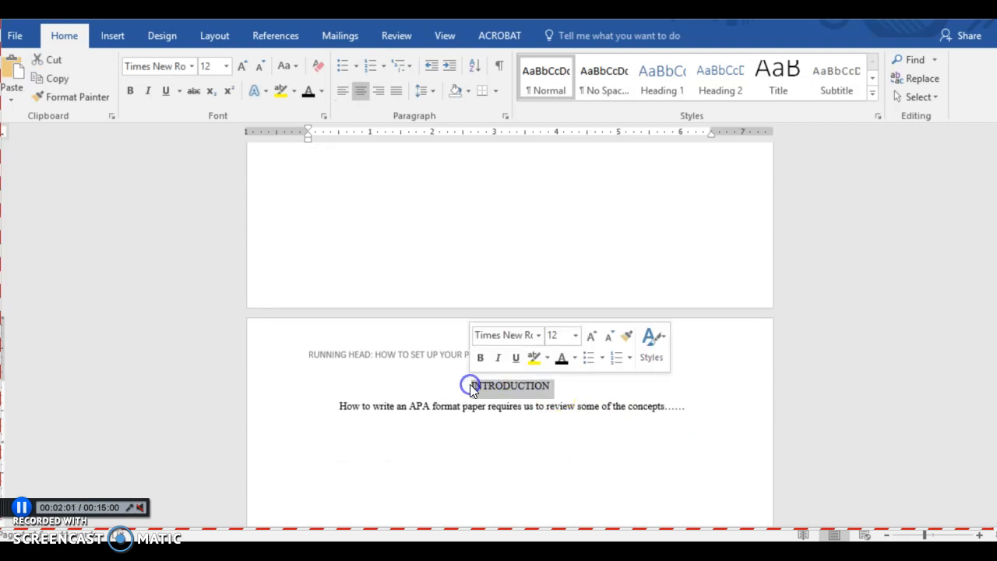
pyautogui.click(665, 84)
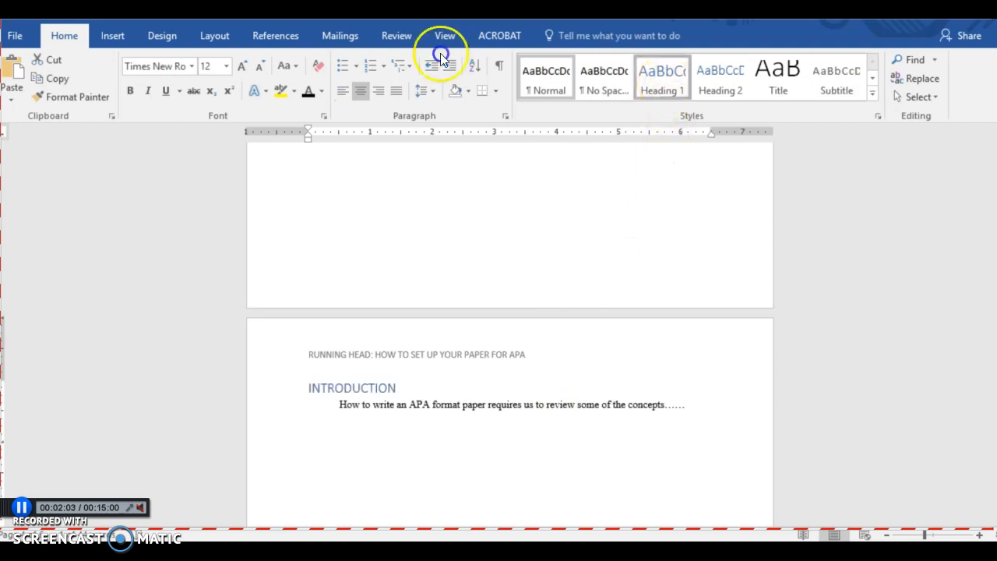
pyautogui.click(360, 91)
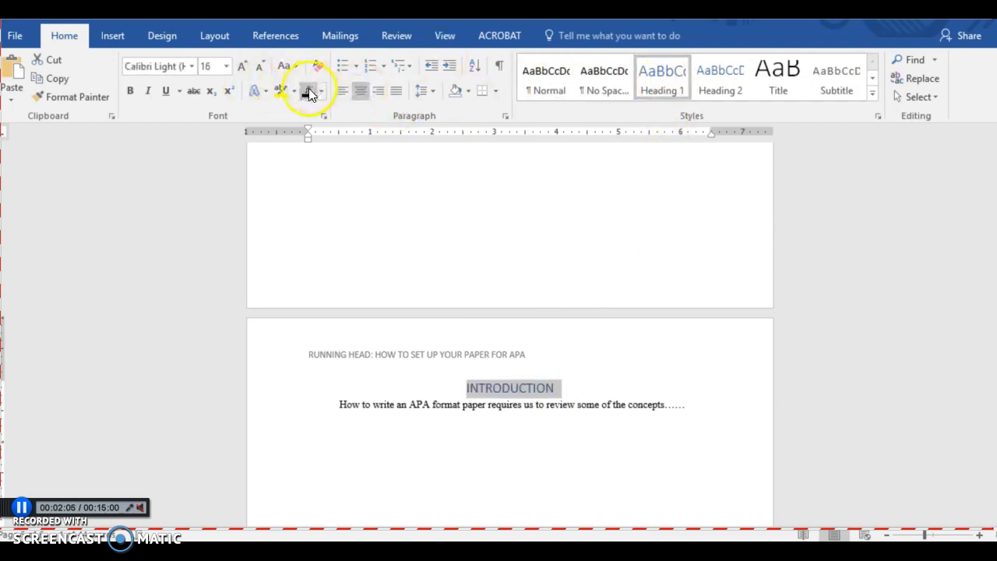
# - Format the INTRODUCTION heading in black Times New Roman, size 12
pyautogui.click(191, 65)
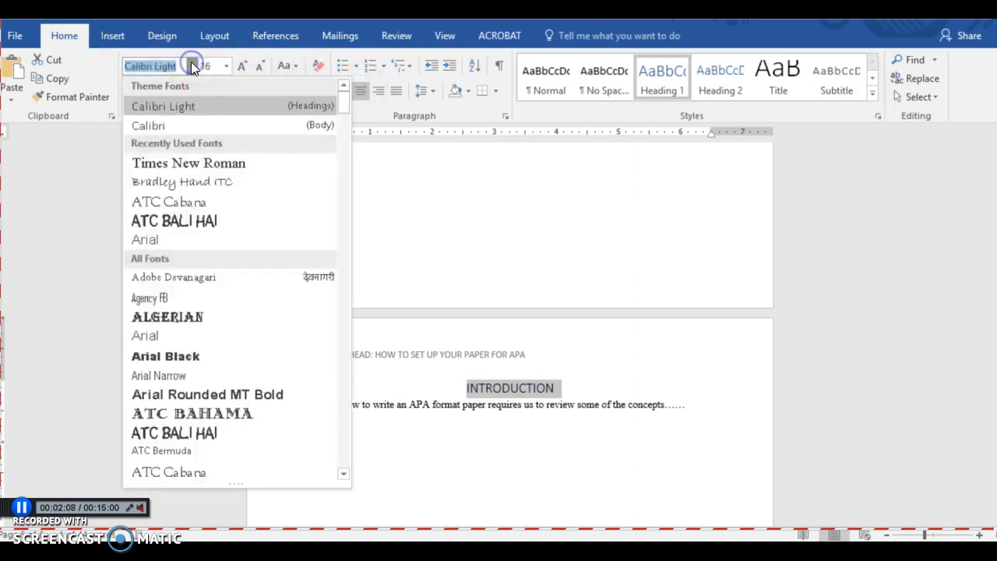
pyautogui.click(195, 165)
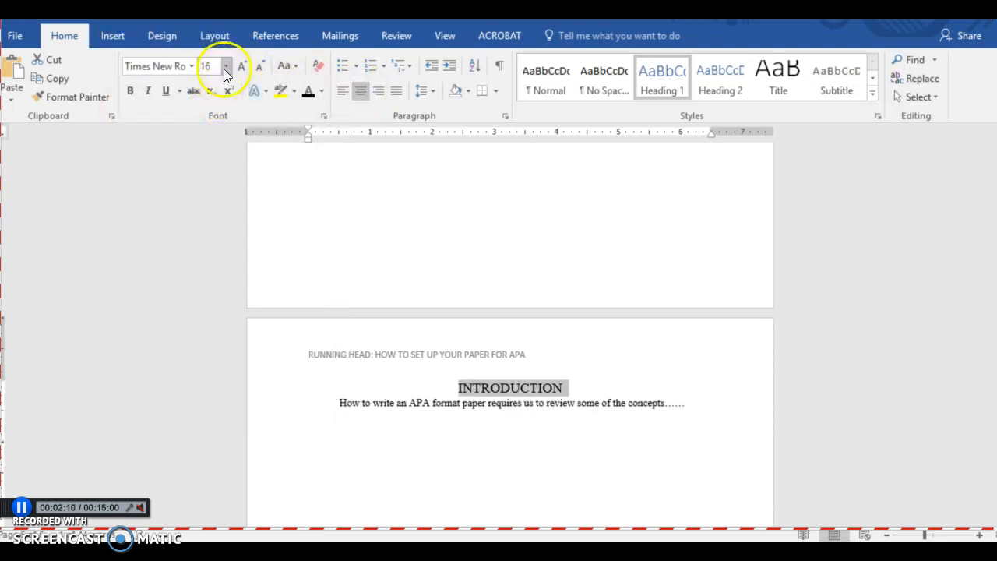
pyautogui.click(225, 66)
pyautogui.click(211, 146)
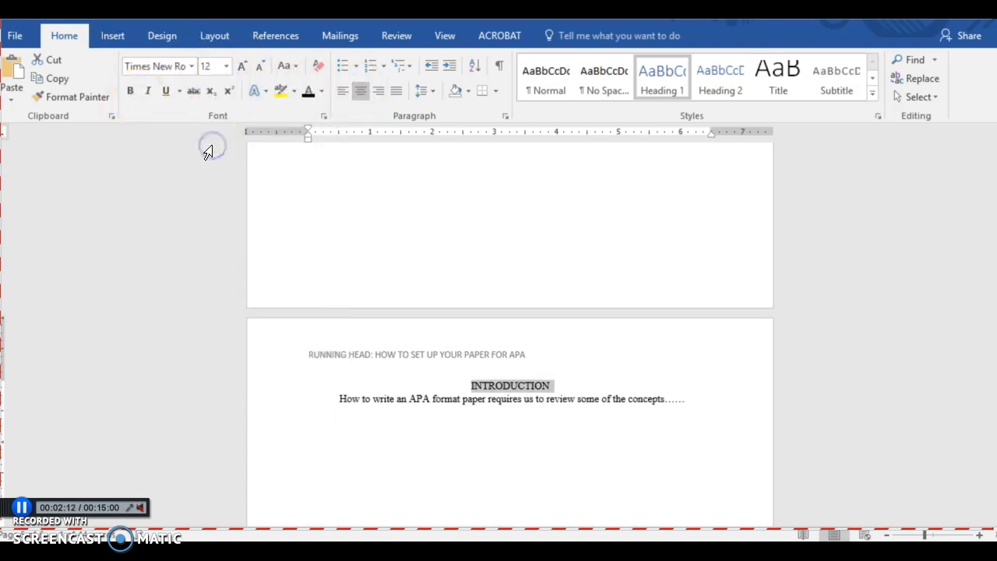
pyautogui.click(674, 374)
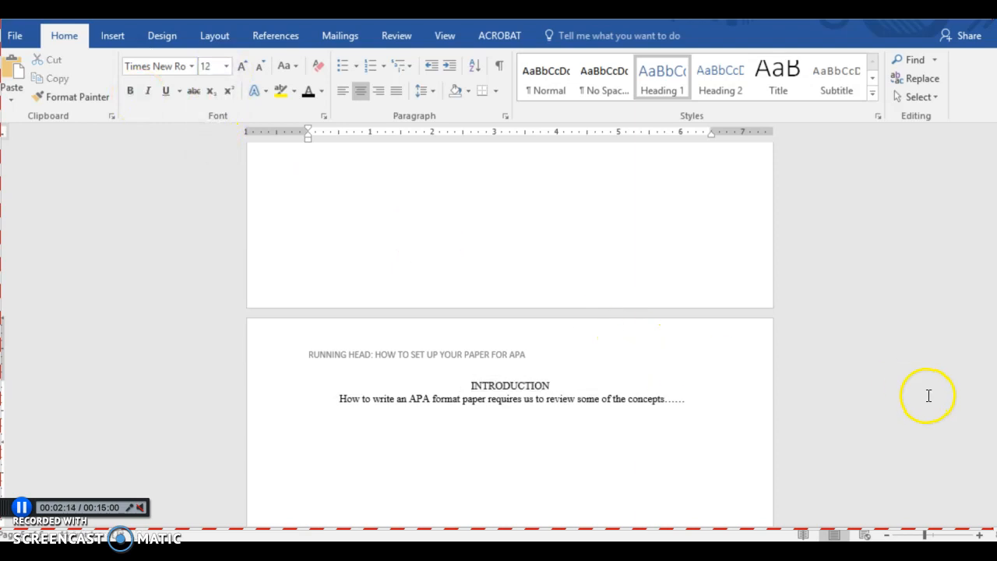
# - Update the table of contents on the second page to list the styled headings
pyautogui.moveTo(996, 396); pyautogui.dragTo(996, 265)
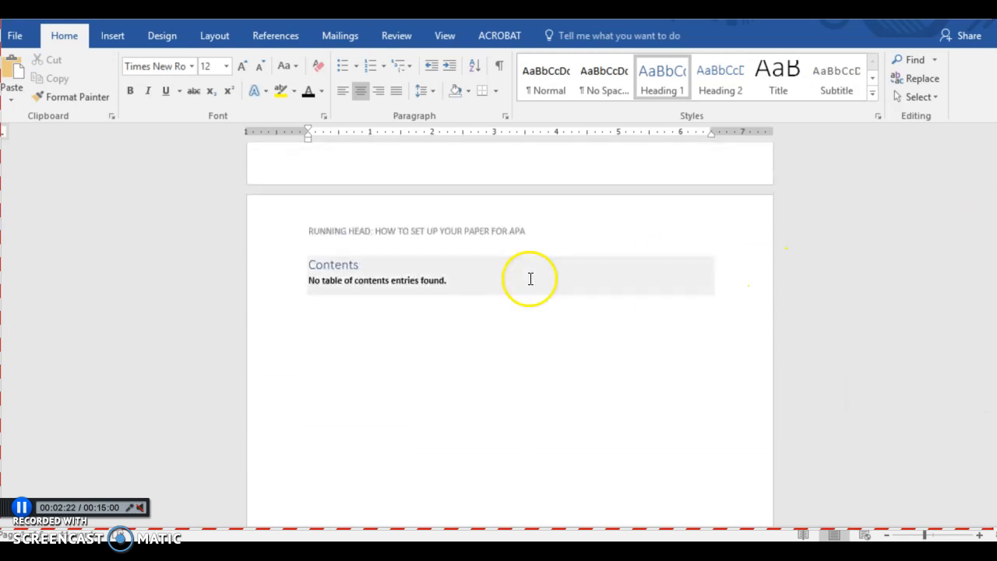
pyautogui.click(390, 265)
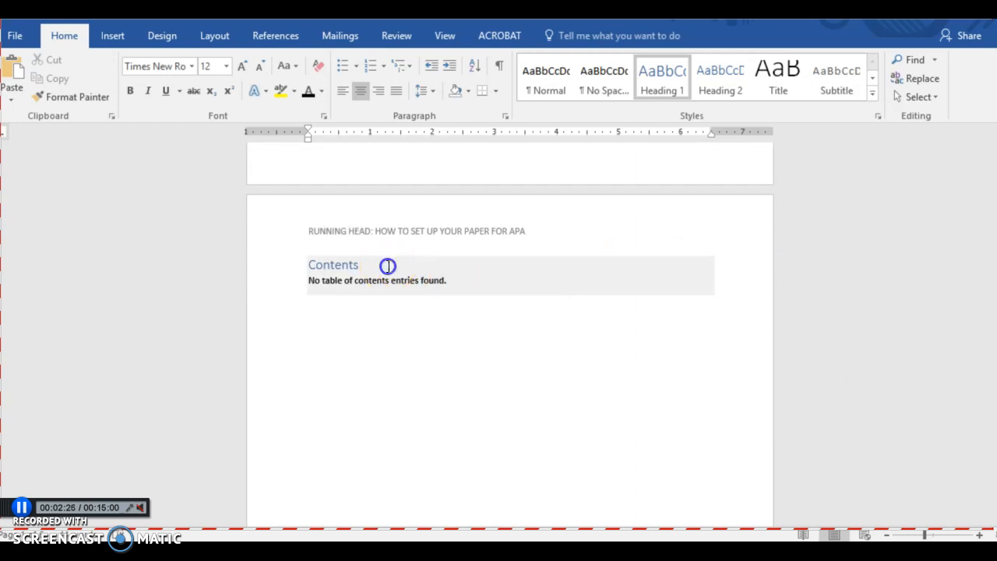
pyautogui.click(384, 245)
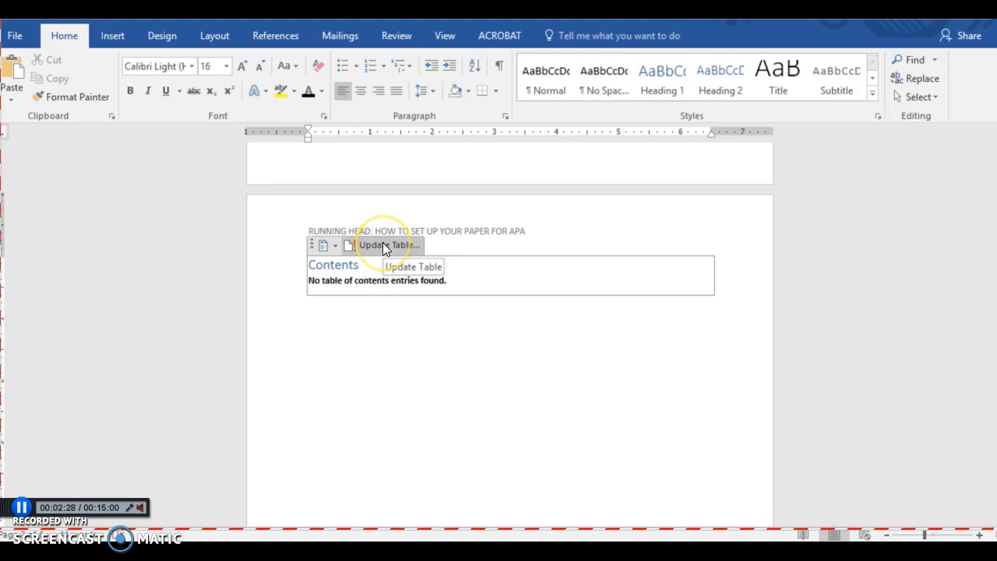
pyautogui.click(390, 245)
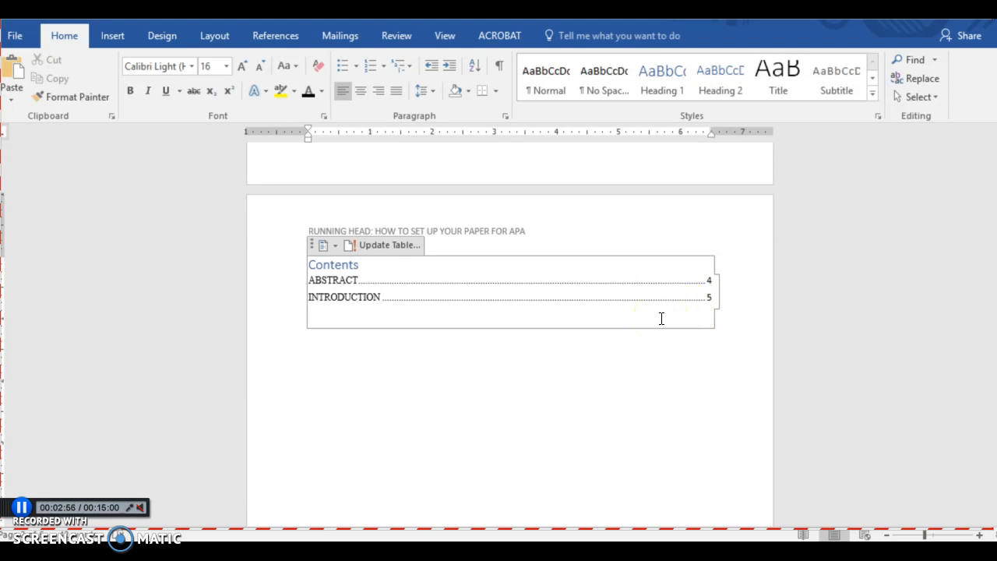
# - Format the Contents title of the table in black Times New Roman, size 12, and center it
pyautogui.moveTo(364, 265); pyautogui.dragTo(306, 265)
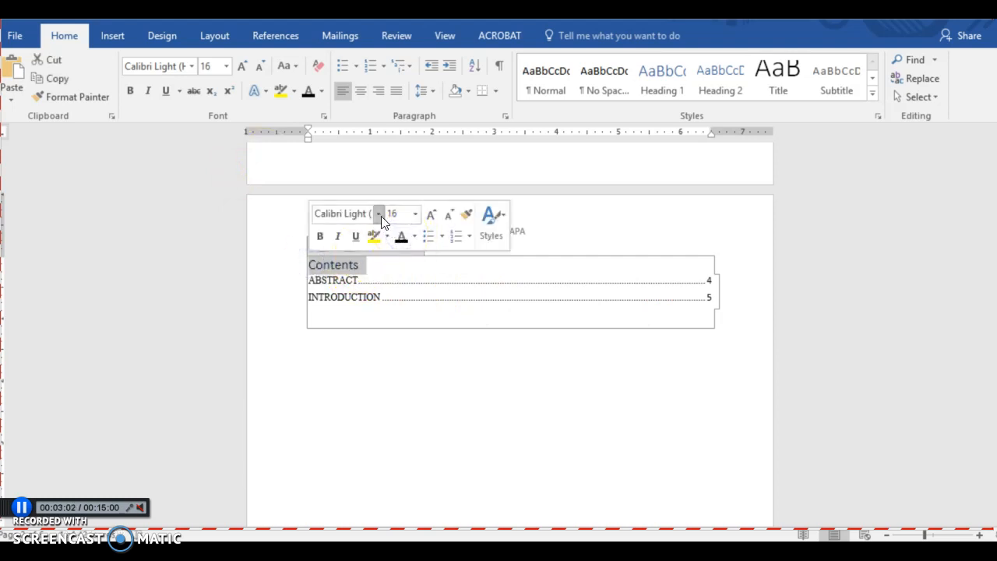
pyautogui.click(380, 216)
pyautogui.click(364, 312)
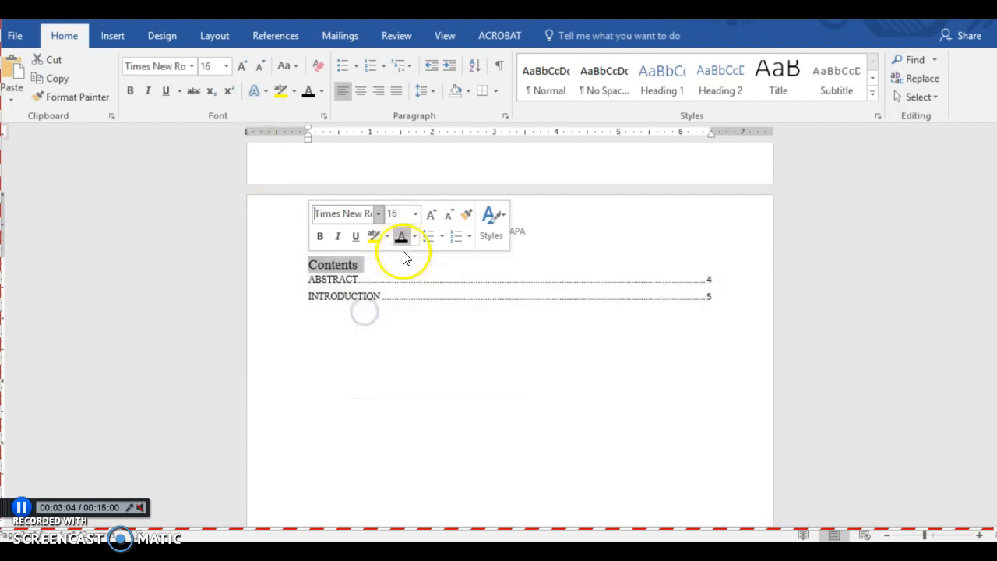
pyautogui.click(415, 215)
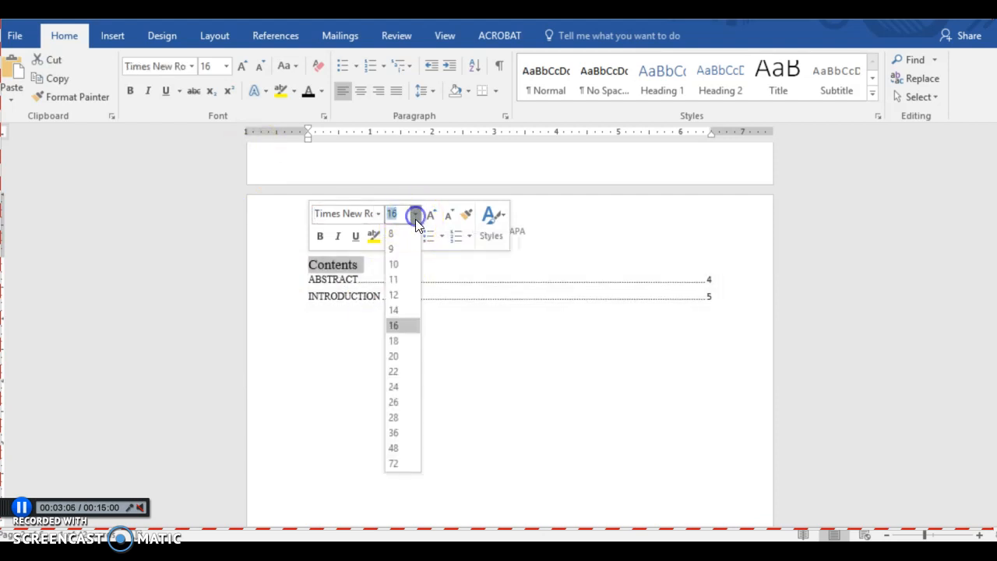
pyautogui.click(405, 294)
pyautogui.click(364, 93)
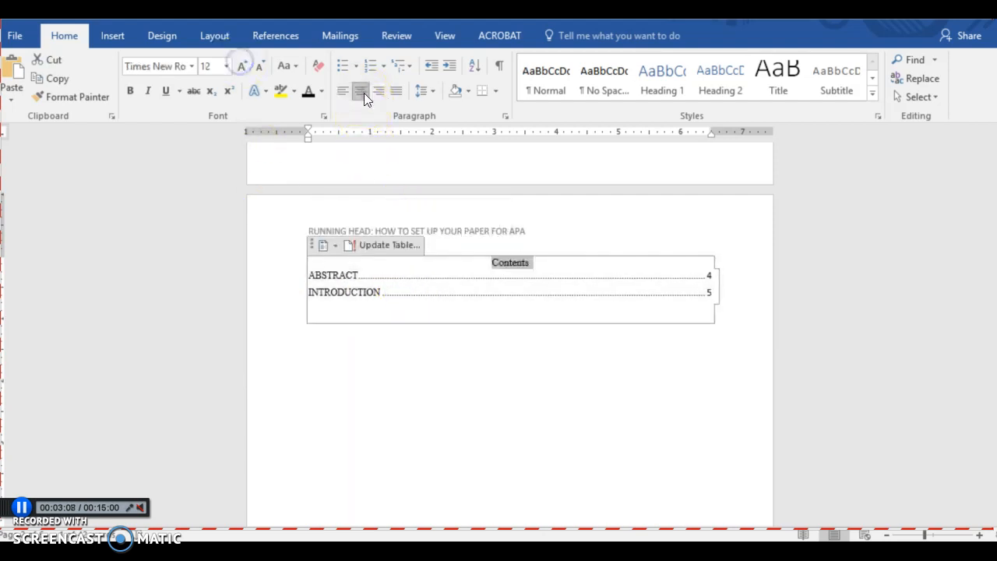
# - Extend the contents title to read Table of Contents, with the added words in black Times New Roman, size 12
pyautogui.click(493, 262)
pyautogui.write('Table of')
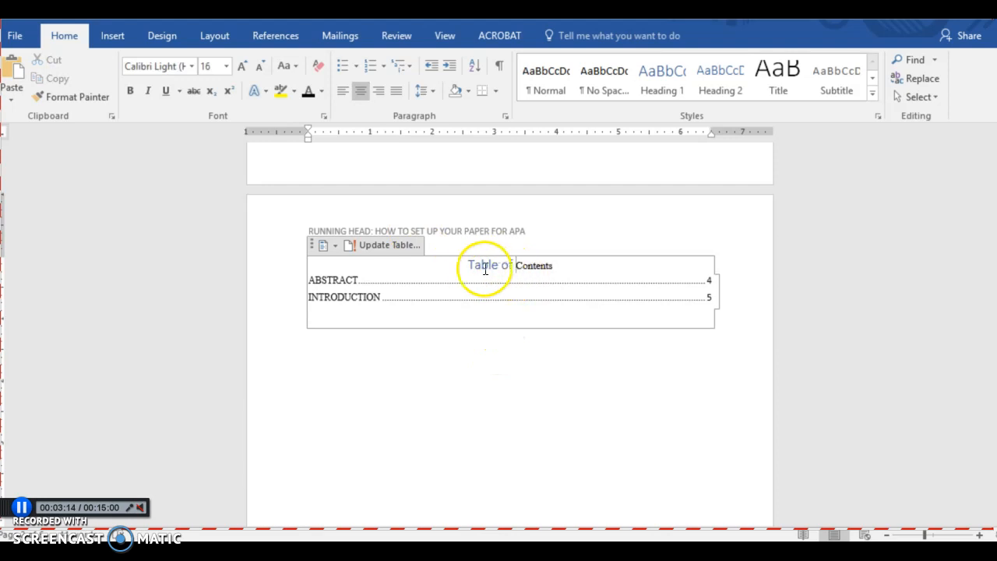
pyautogui.moveTo(476, 267); pyautogui.dragTo(518, 268)
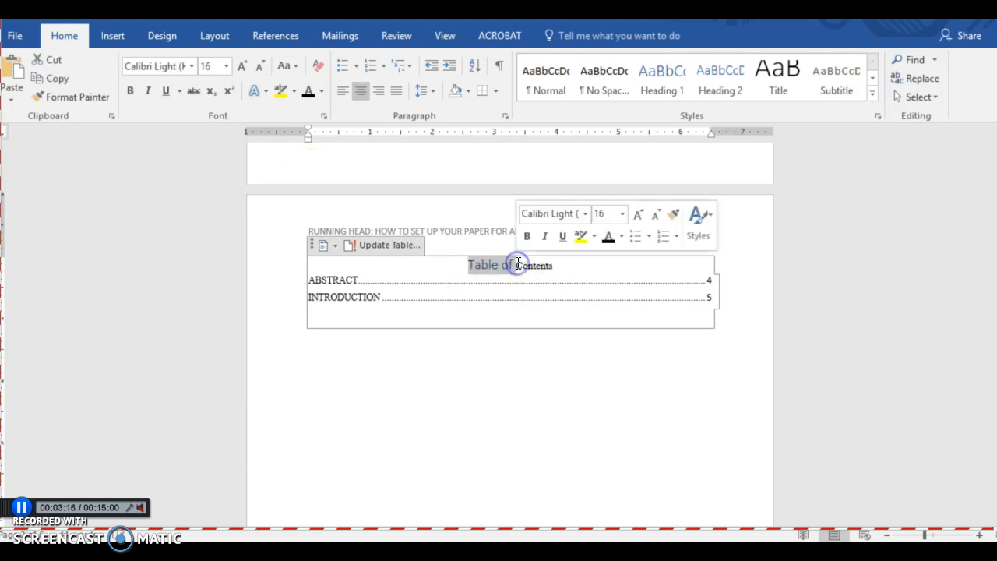
pyautogui.click(587, 210)
pyautogui.click(578, 312)
pyautogui.click(624, 214)
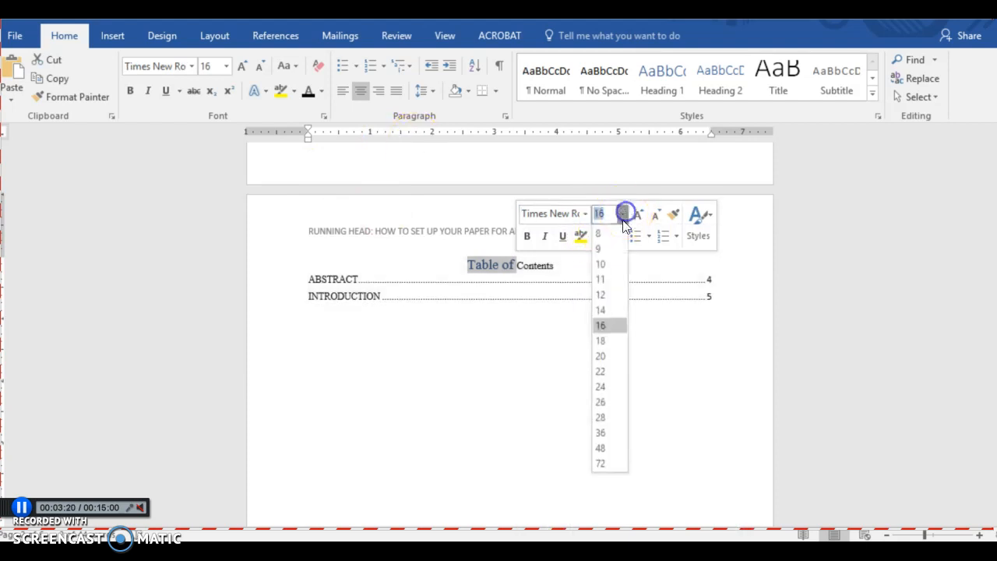
pyautogui.click(607, 291)
pyautogui.click(608, 236)
pyautogui.click(597, 332)
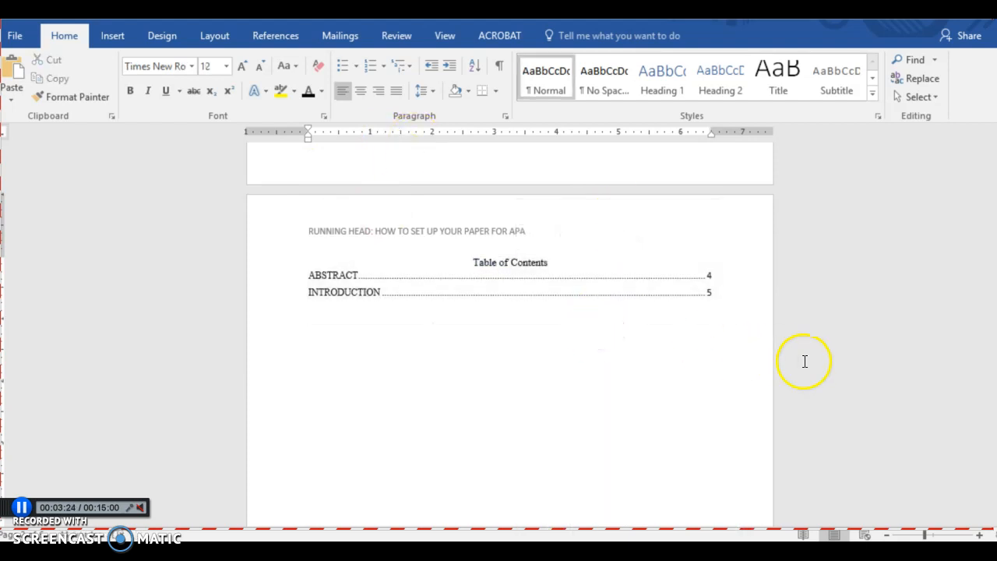
# - Insert a table of figures on the blank third page, built from the Caption style
pyautogui.moveTo(996, 216); pyautogui.dragTo(996, 272)
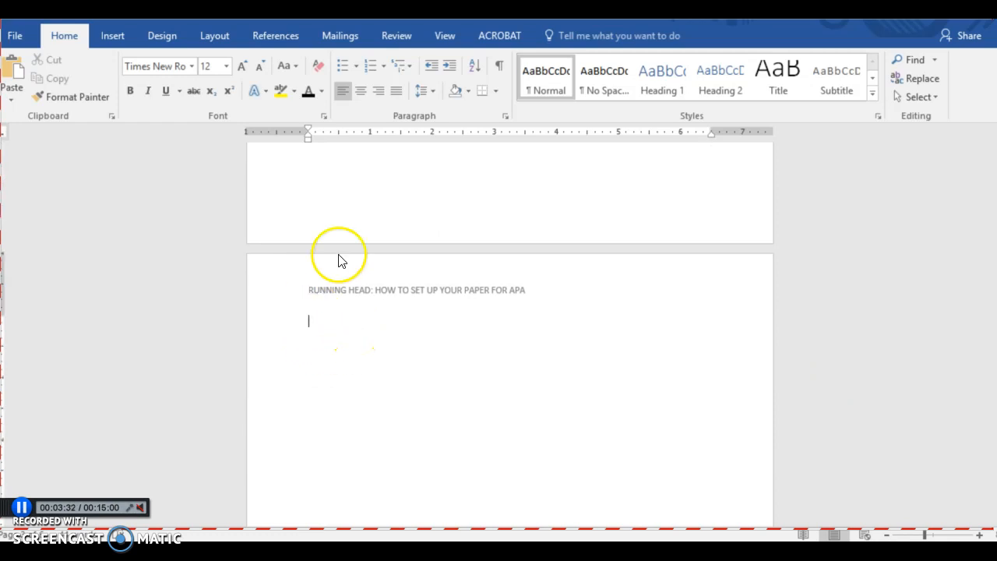
pyautogui.click(286, 36)
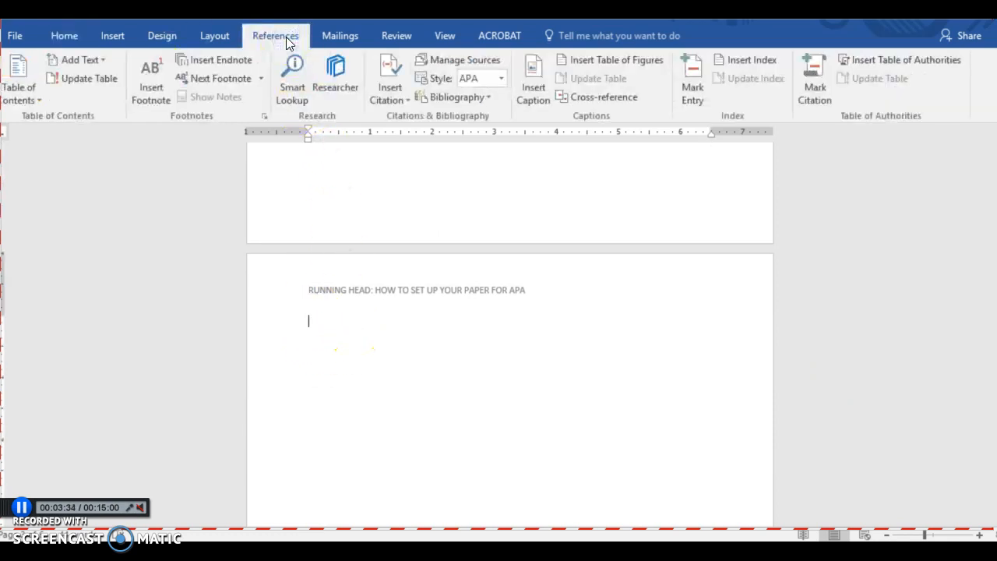
pyautogui.click(586, 61)
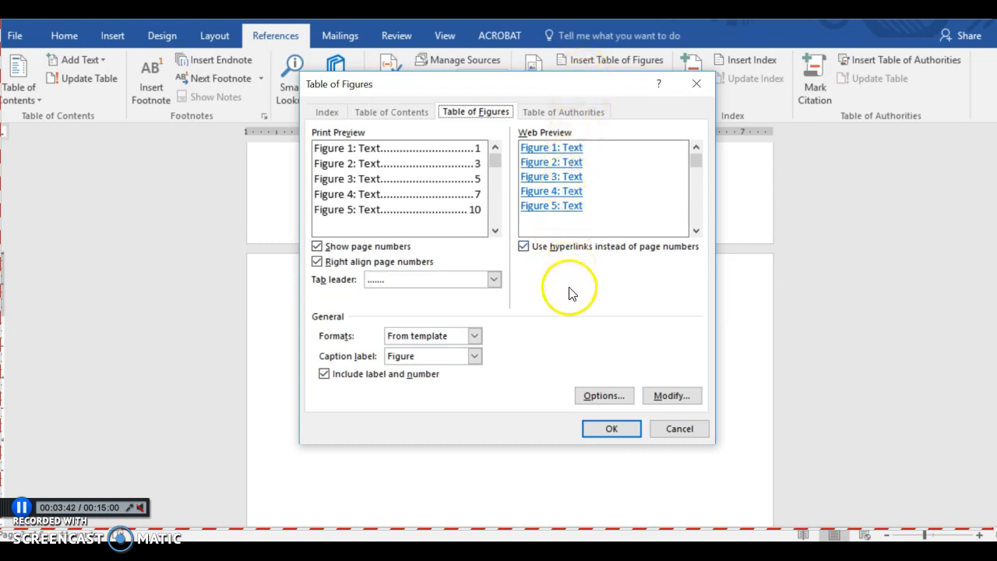
pyautogui.click(604, 398)
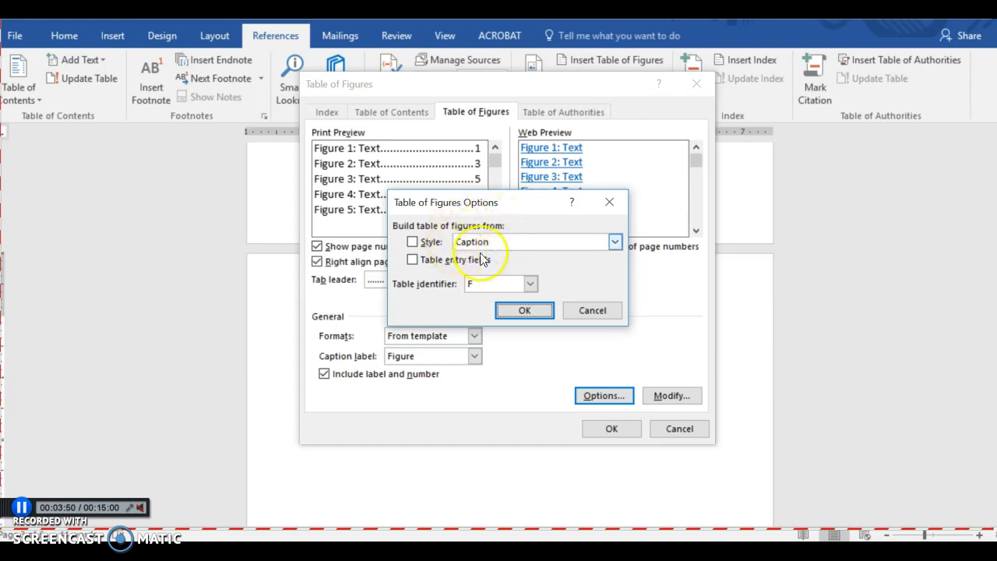
pyautogui.click(413, 243)
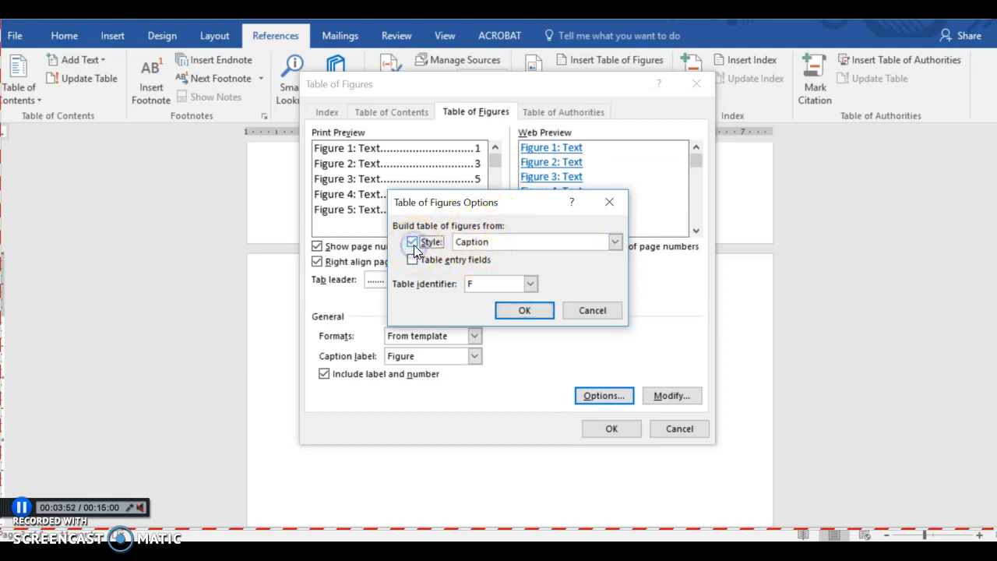
pyautogui.click(615, 243)
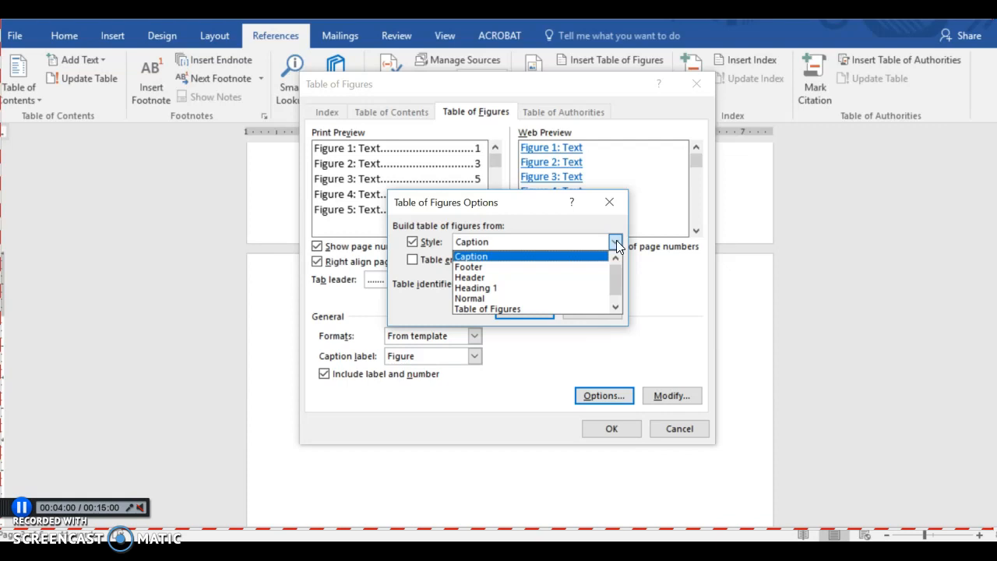
pyautogui.click(615, 242)
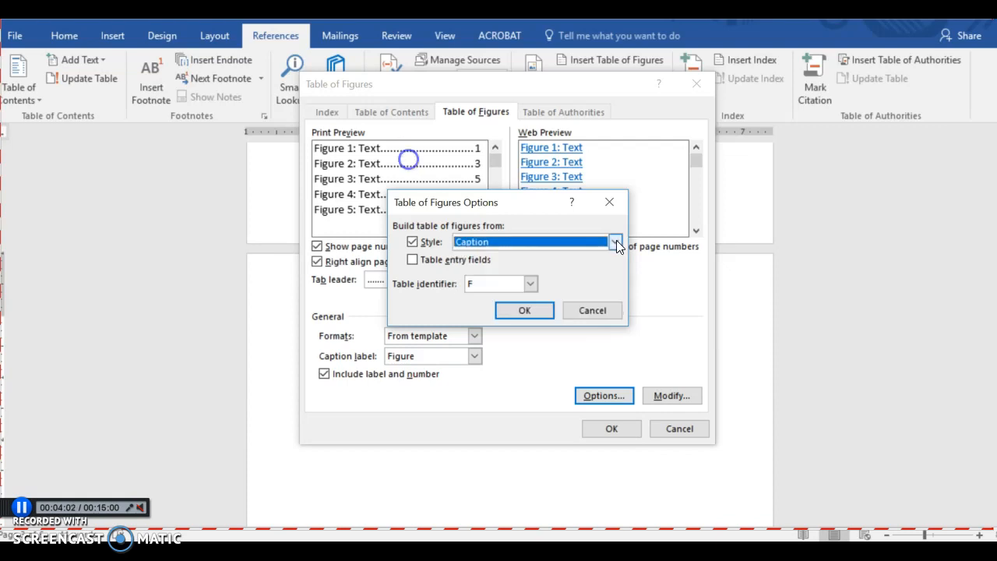
pyautogui.click(524, 310)
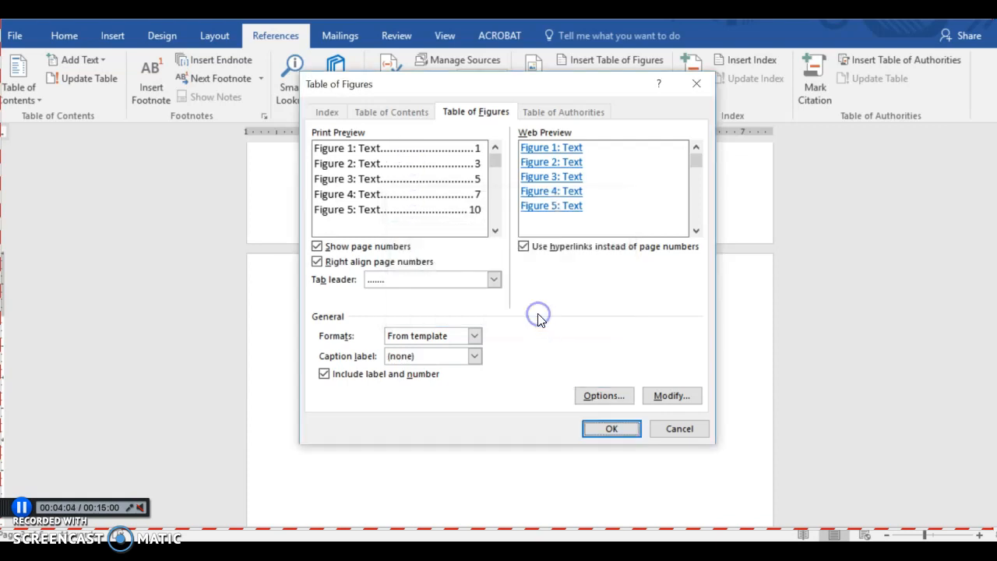
pyautogui.click(609, 428)
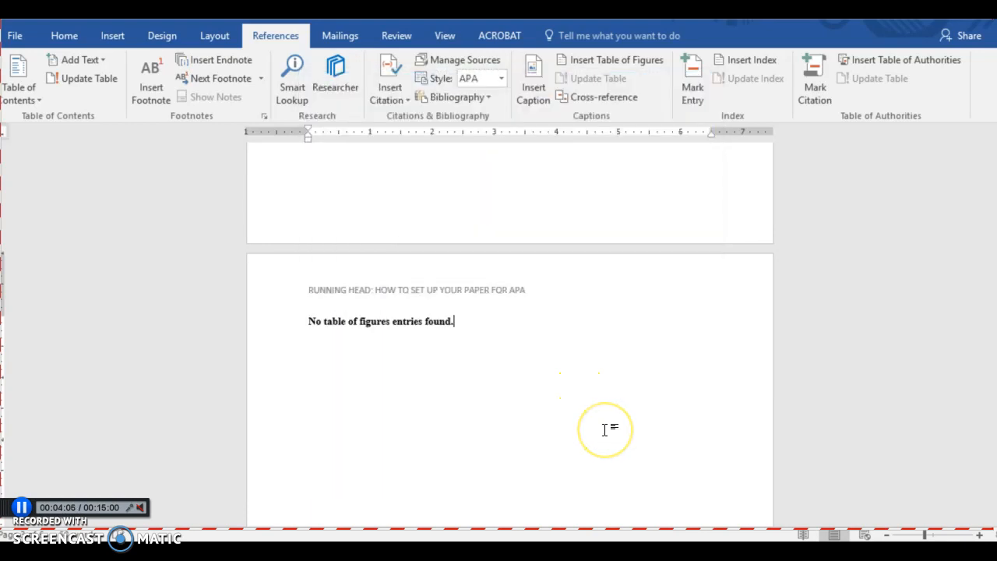
# - Apply the Caption style to the Figure 1 caption line about average APA quiz scores
pyautogui.moveTo(993, 271); pyautogui.dragTo(994, 459)
pyautogui.click(542, 328)
pyautogui.moveTo(542, 328); pyautogui.dragTo(316, 334)
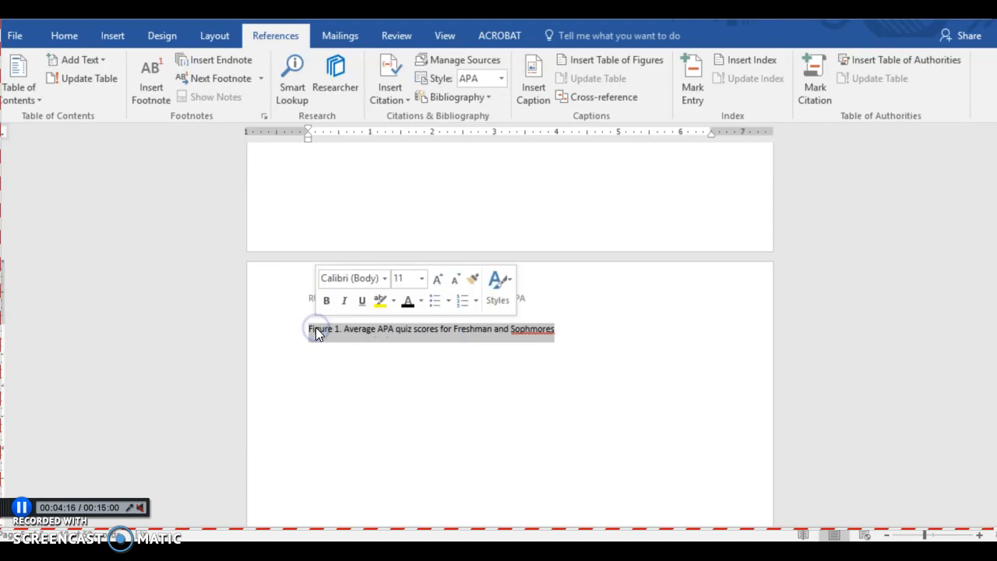
pyautogui.click(74, 35)
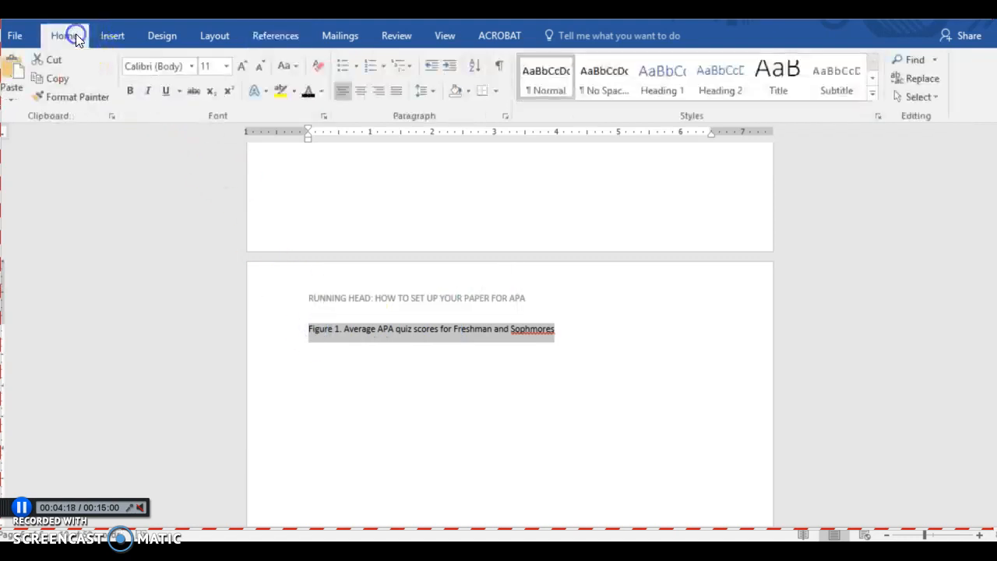
pyautogui.click(876, 79)
pyautogui.click(876, 80)
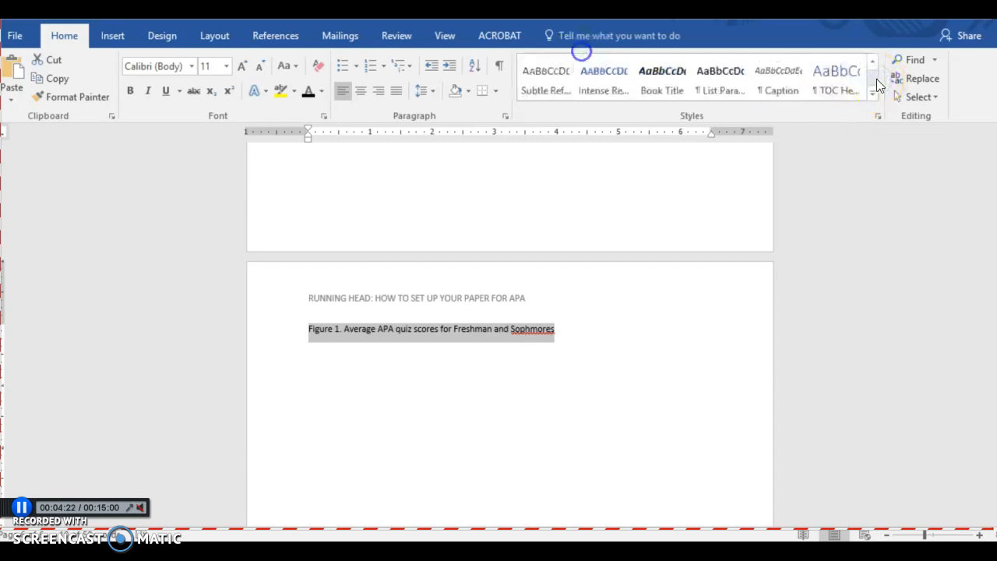
pyautogui.click(782, 81)
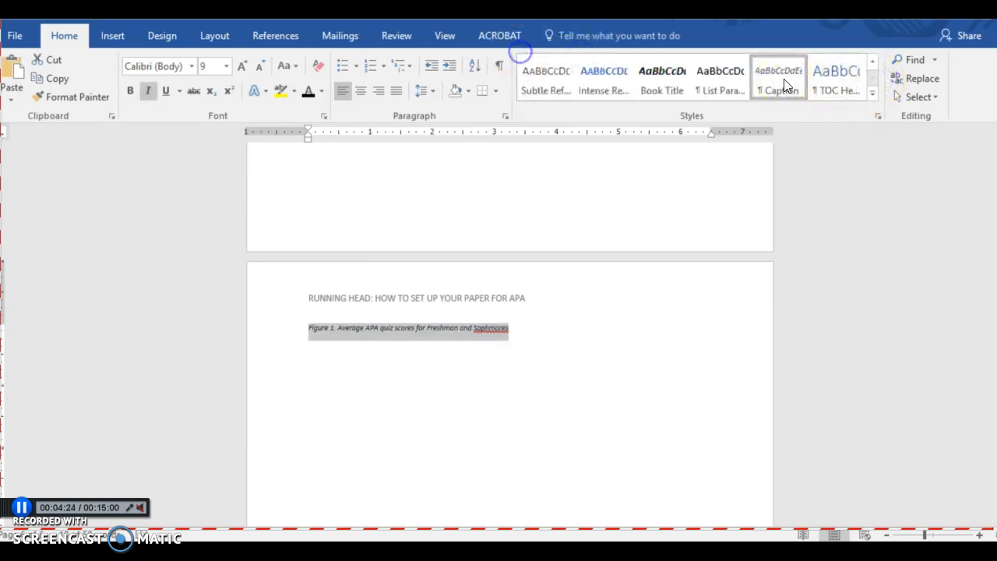
# - Format the Figure 1 caption in Times New Roman, size 12, without italics
pyautogui.click(189, 67)
pyautogui.click(191, 164)
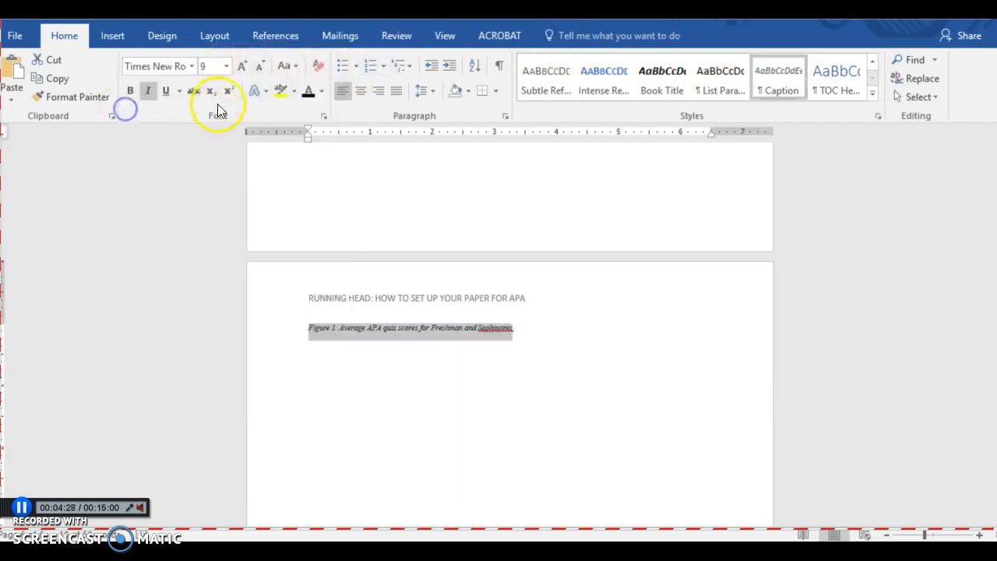
pyautogui.click(228, 68)
pyautogui.click(208, 141)
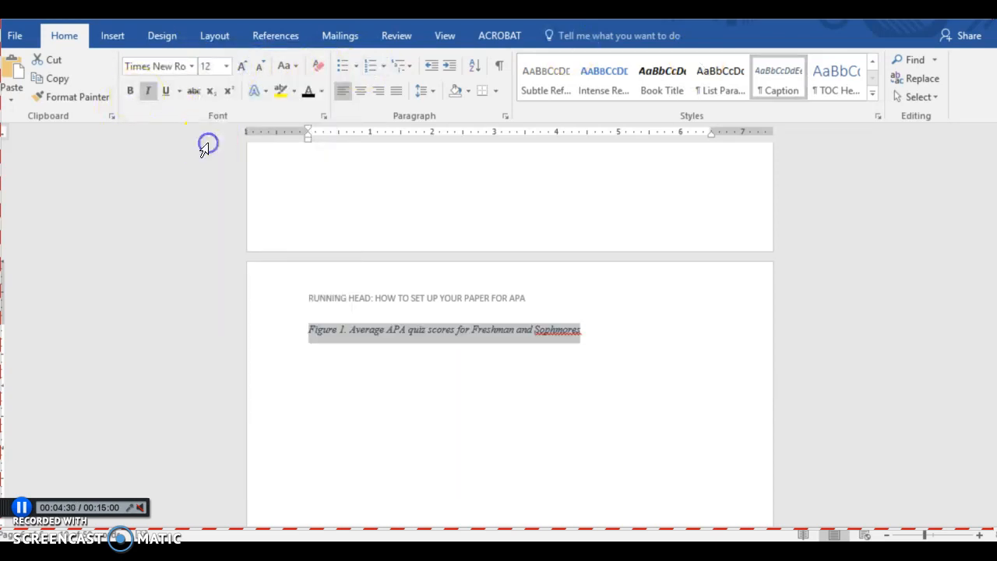
pyautogui.click(148, 91)
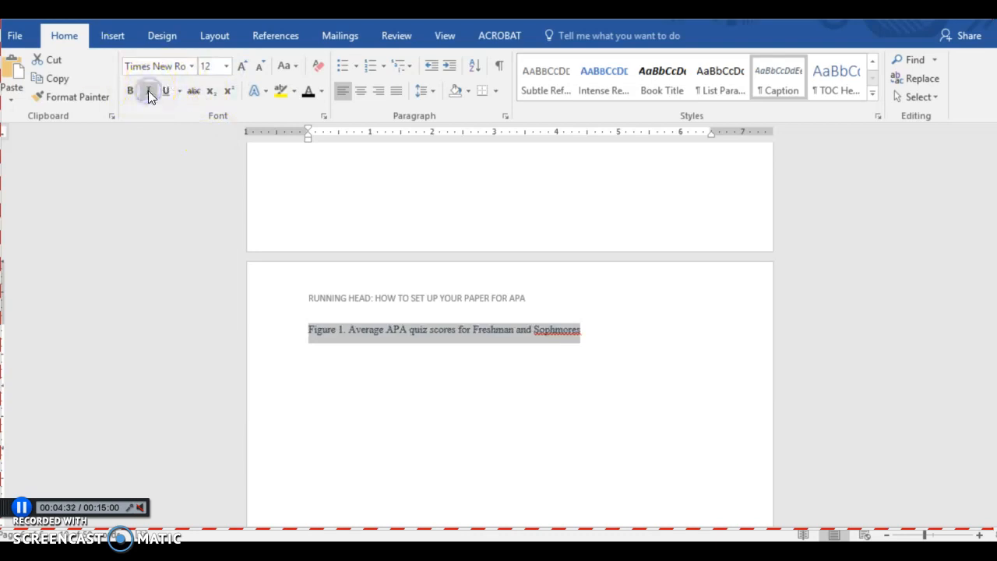
pyautogui.click(586, 341)
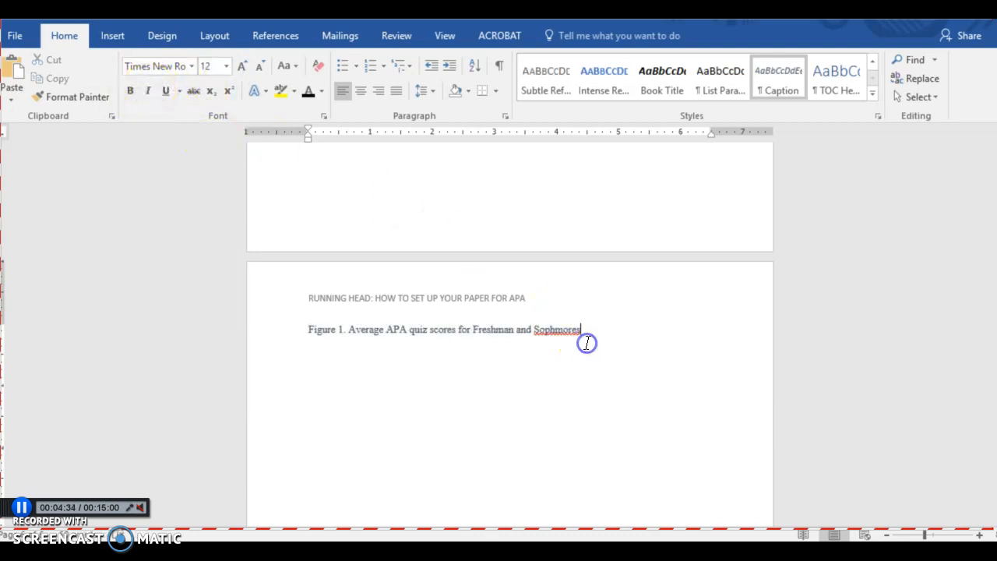
# - Update the table of figures on the third page to include the Figure 1 caption
pyautogui.scroll(15, 938, 367)
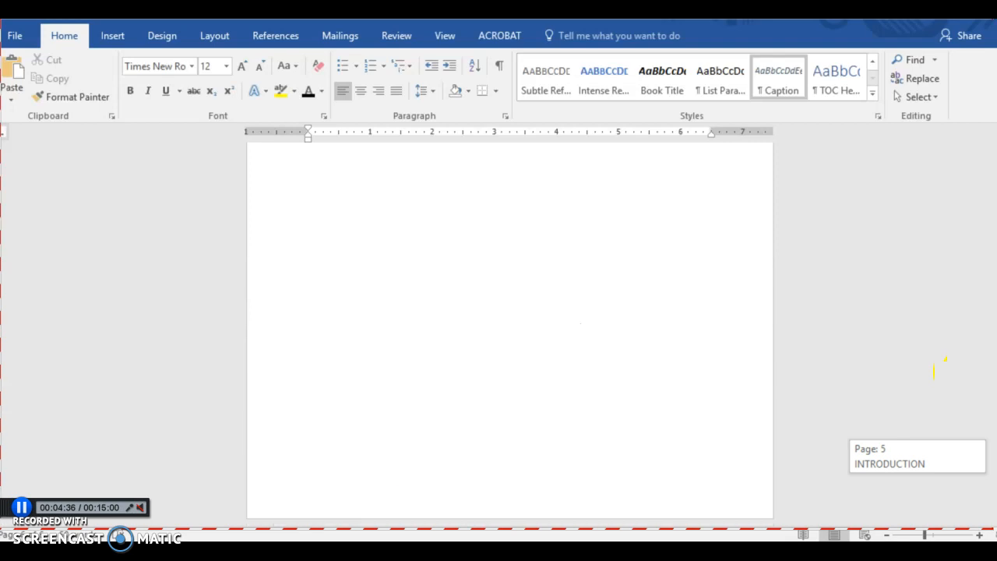
pyautogui.scroll(10, 938, 366)
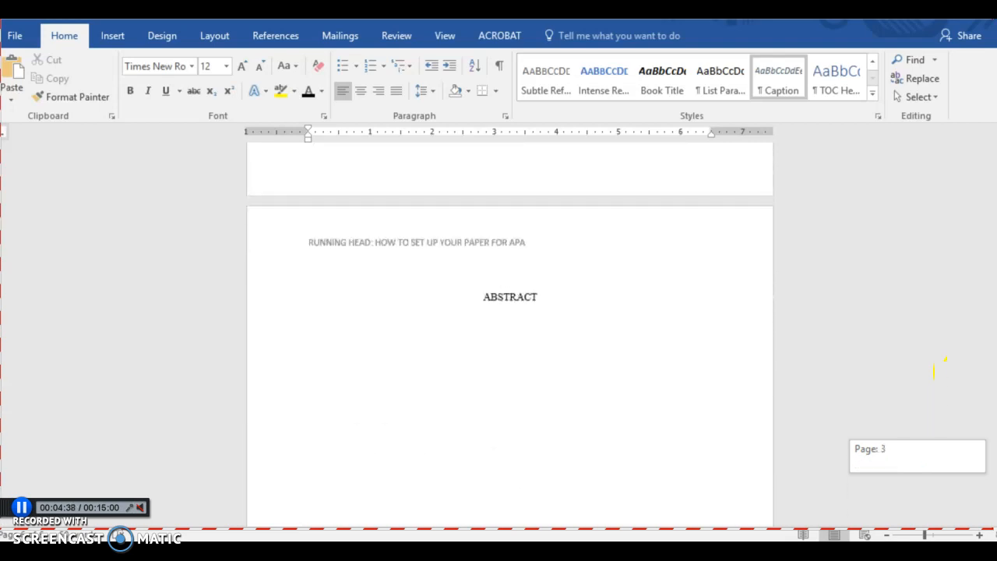
pyautogui.scroll(3, 788, 262)
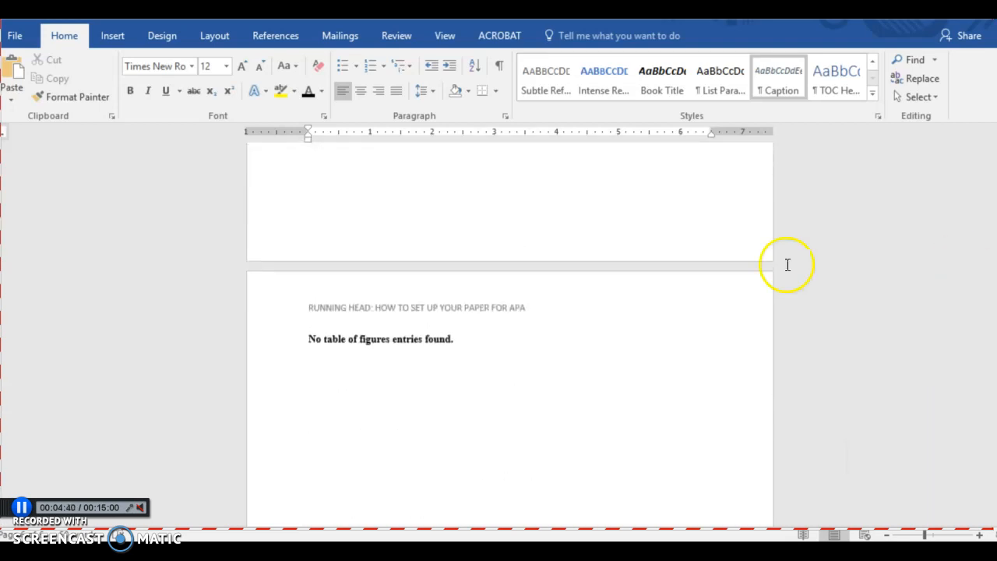
pyautogui.tripleClick(415, 339)
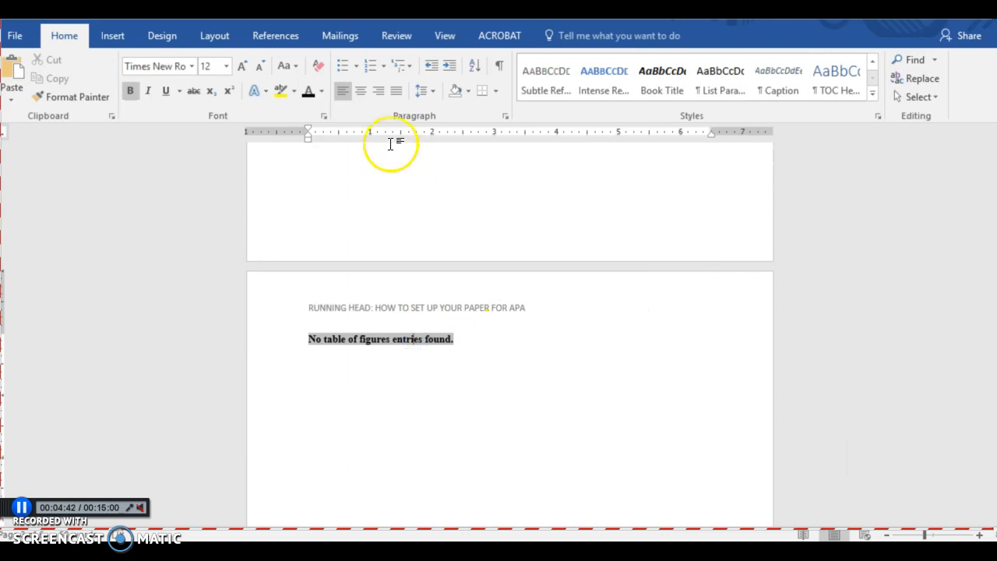
pyautogui.click(278, 35)
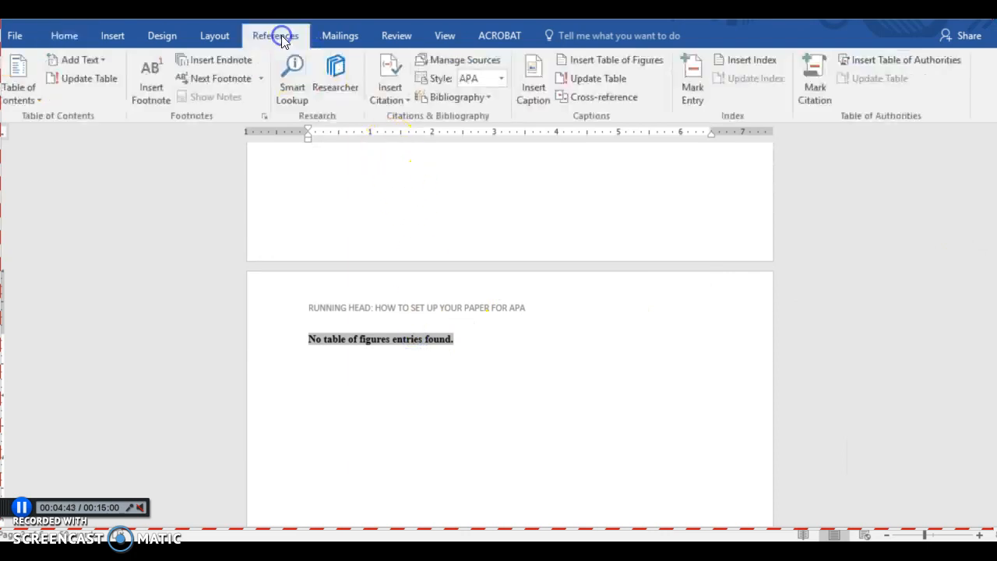
pyautogui.click(598, 79)
pyautogui.click(557, 410)
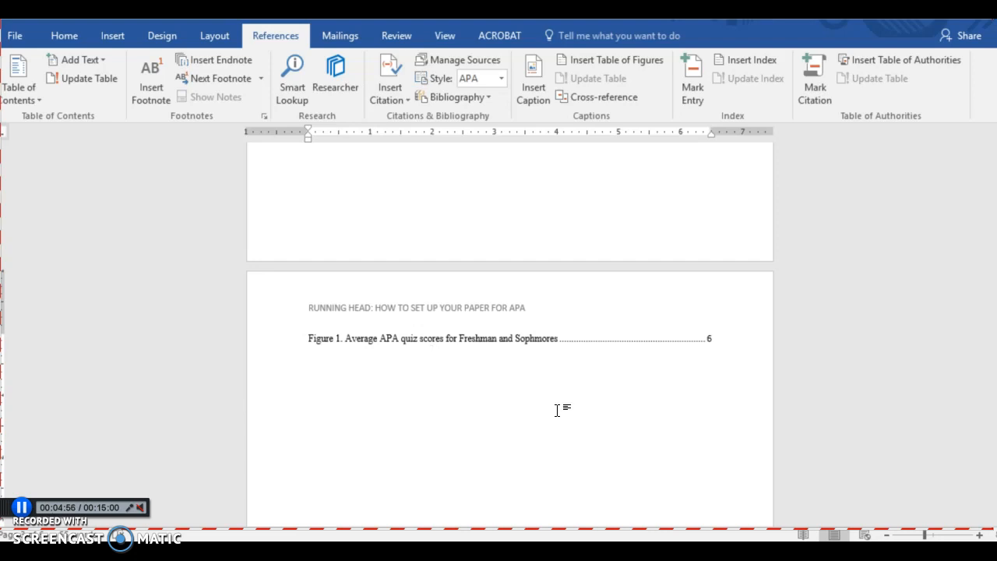
pyautogui.click(22, 507)
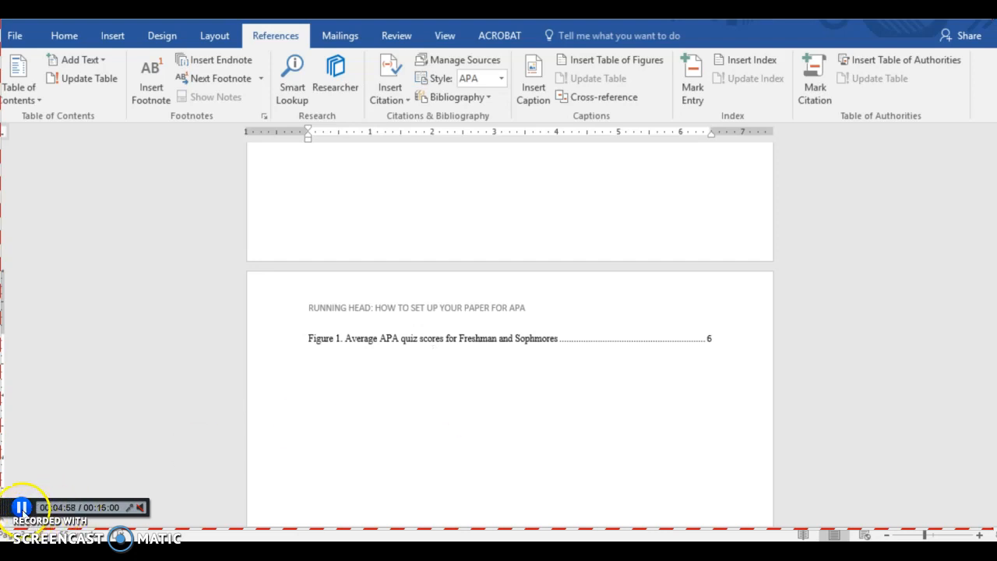